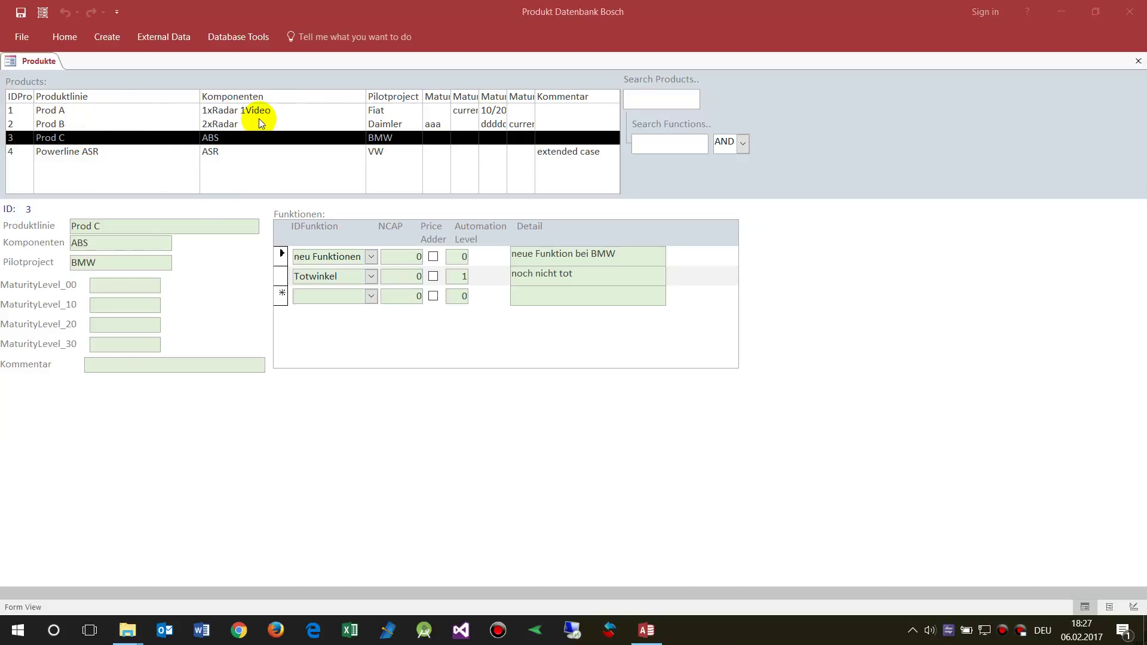
Enter 'radar curr' in the product search and remove the stray space
click(637, 99)
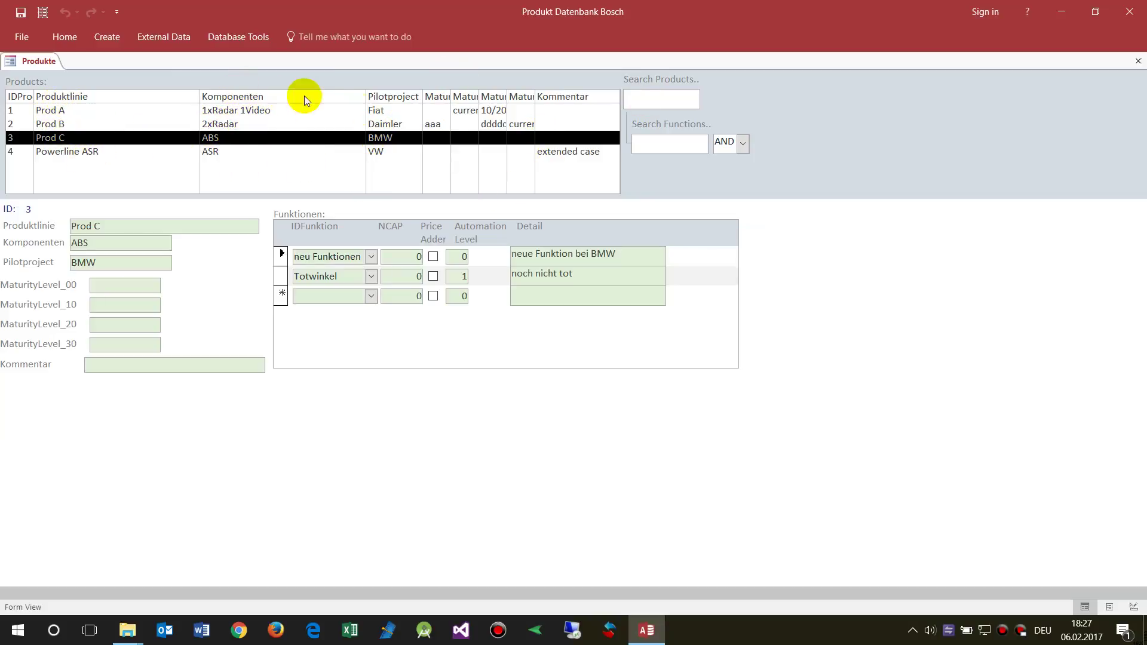
click(645, 101)
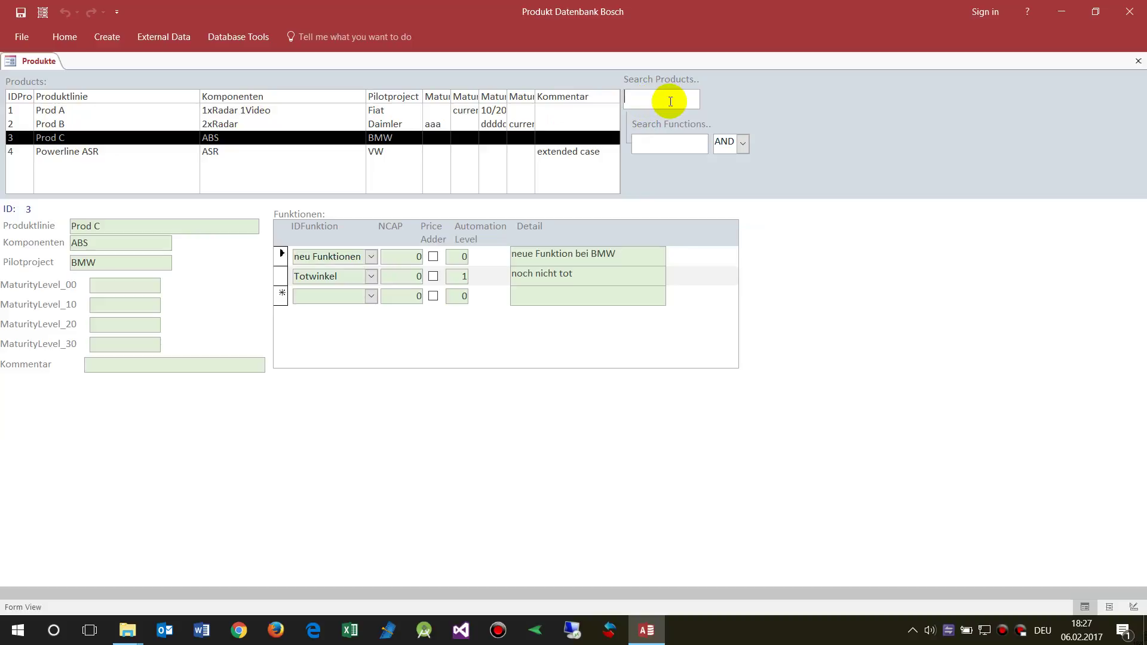
text(radar v)
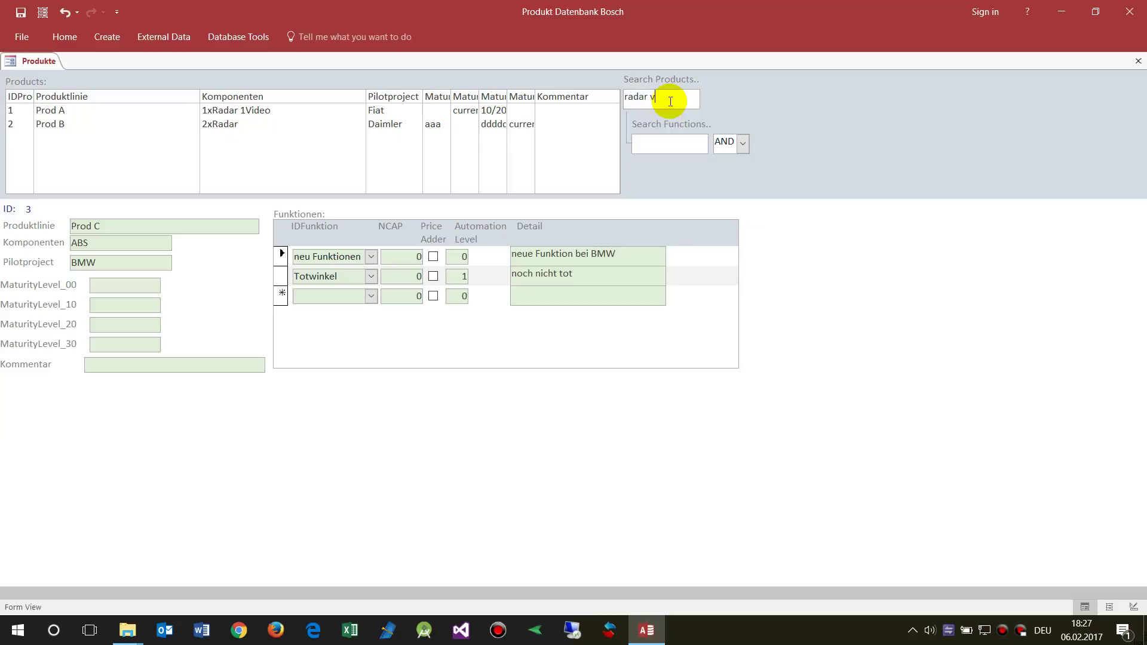
text(i)
key(BackSpace)
Switch between the filtered Prod B and Prod A records, ending on Prod B
click(517, 125)
click(466, 110)
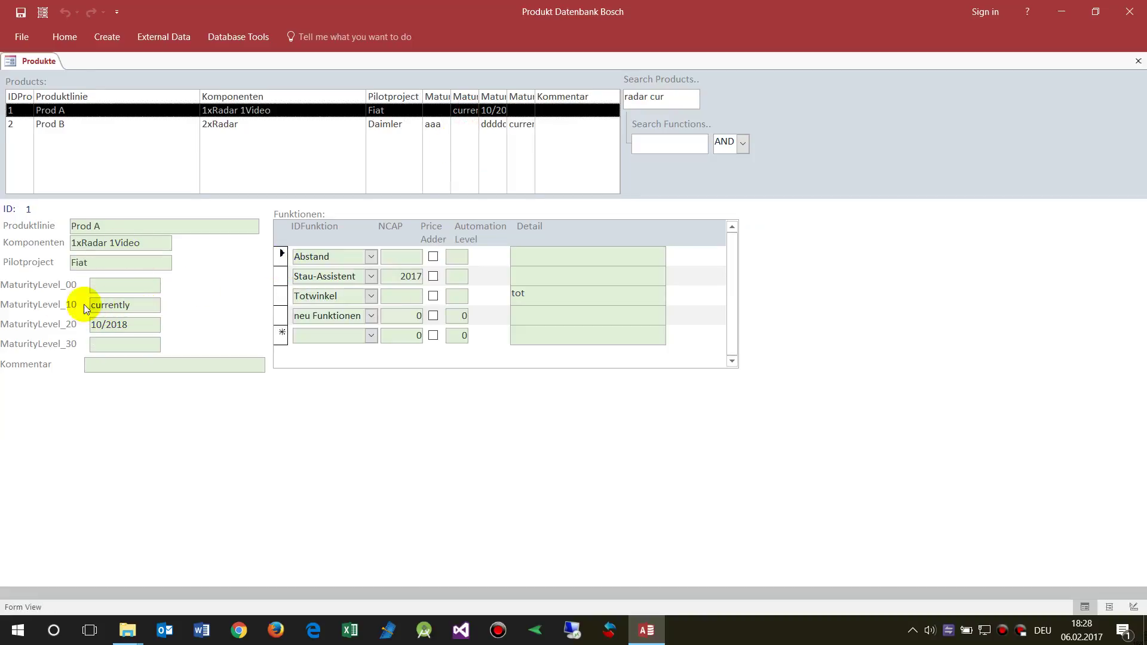
click(485, 121)
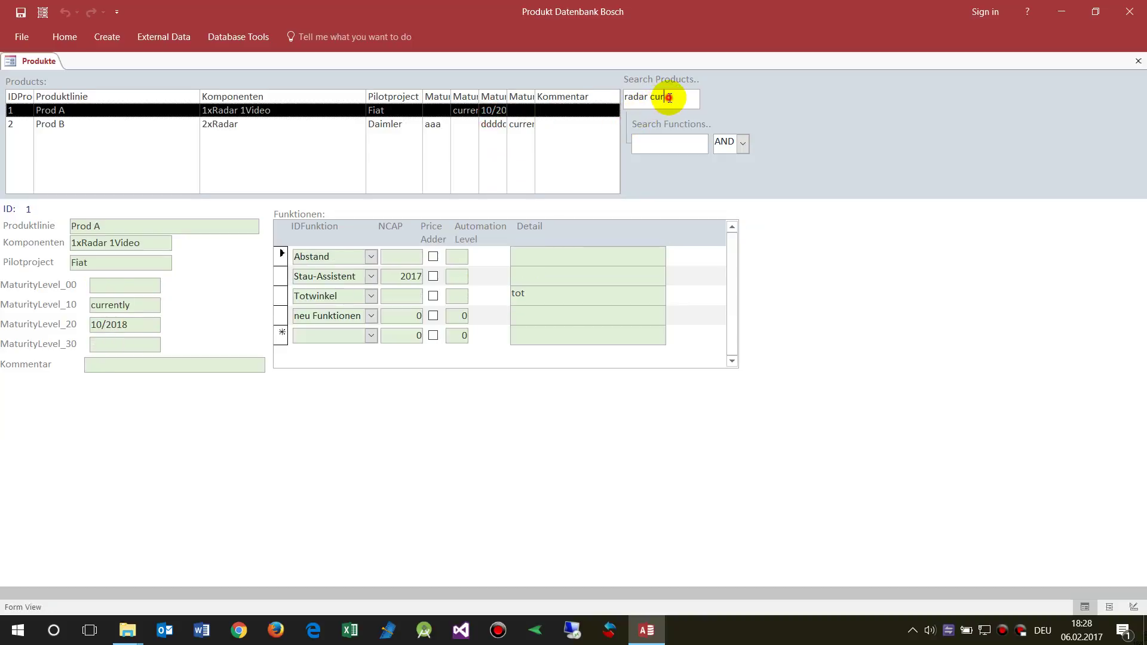
text(r)
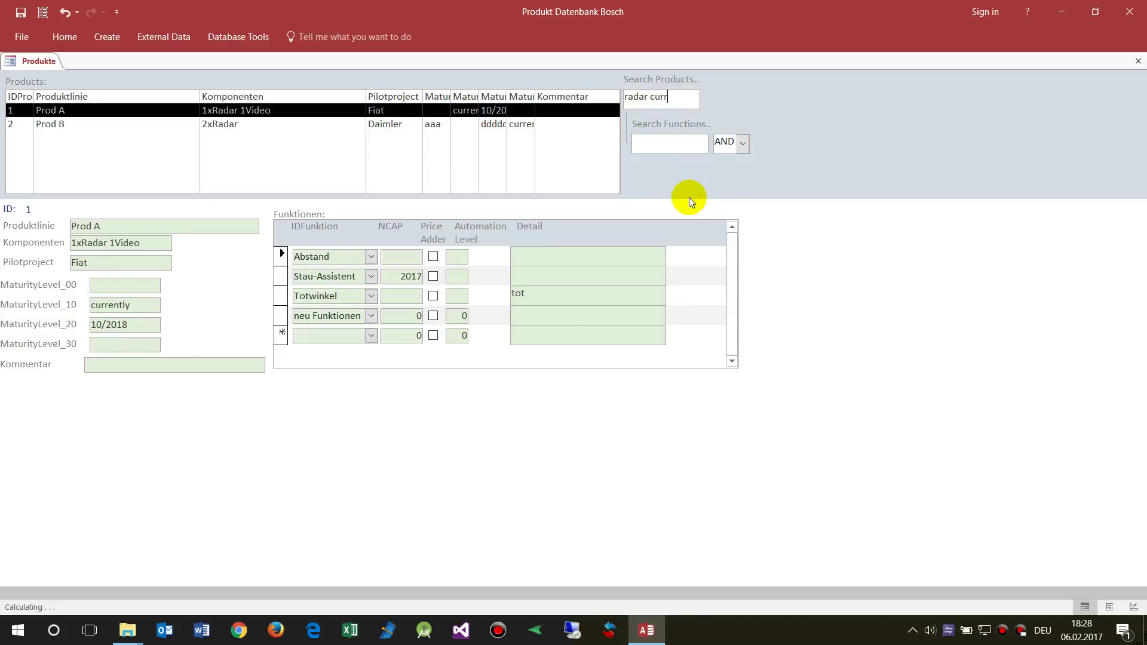
click(568, 125)
Return to Prod A's record and show the Navigation Pane with F11
click(559, 110)
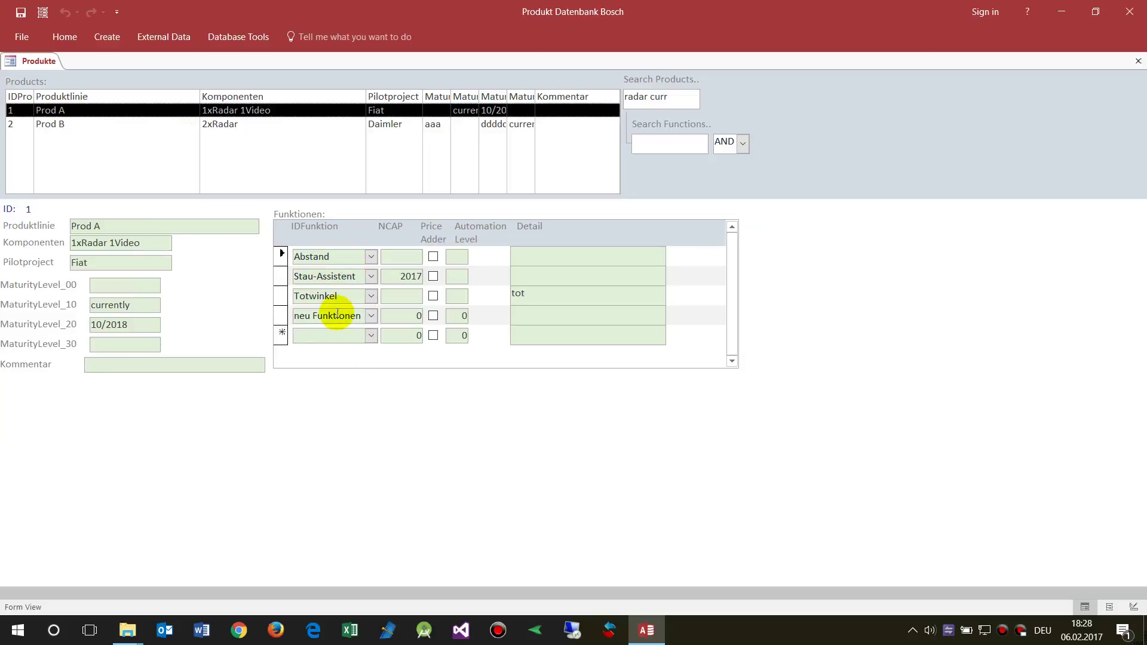
key(F11)
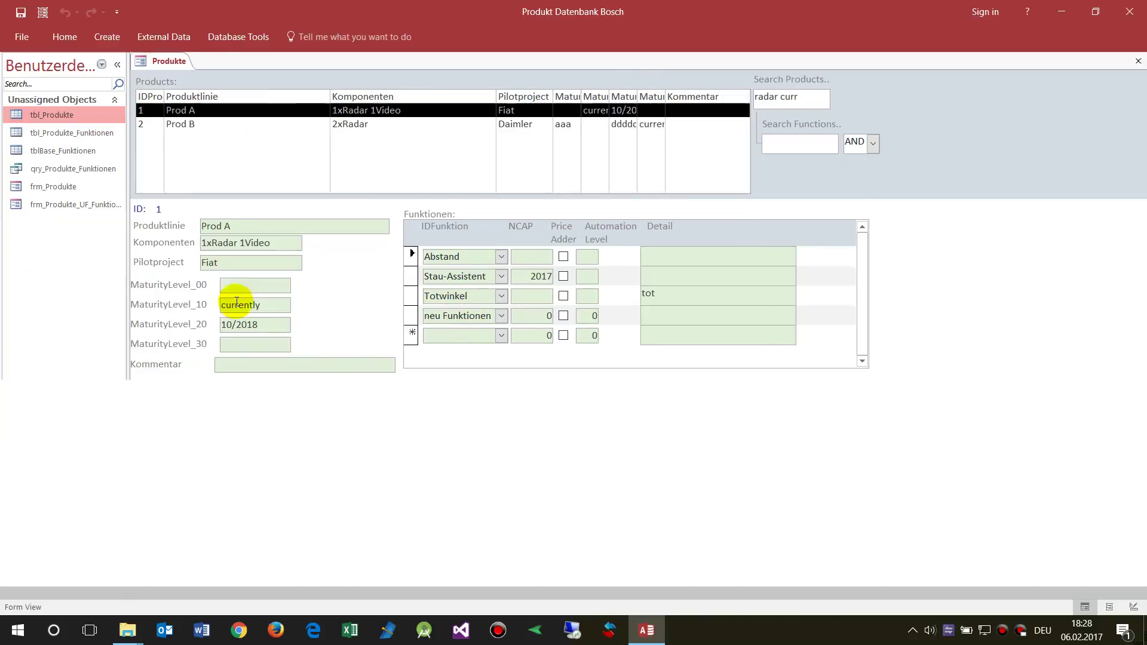
Open tbl_Produkte and tbl_Produkte_Funktionen, browse the link records, then close tbl_Produkte_Funktionen
double_click(75, 118)
double_click(75, 133)
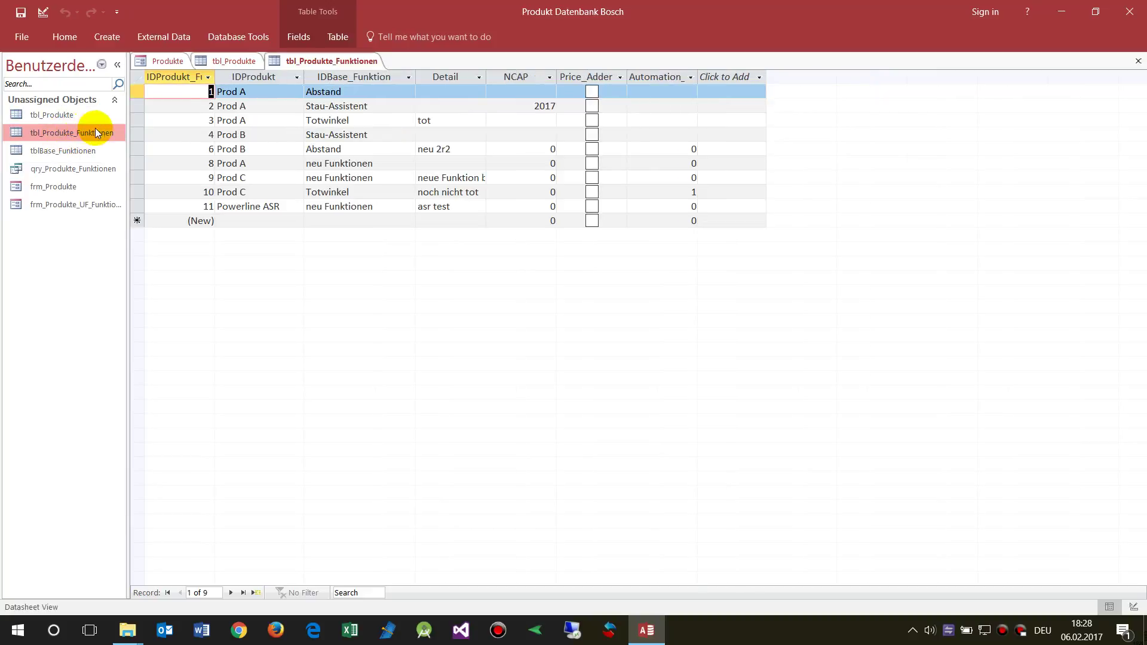
click(236, 91)
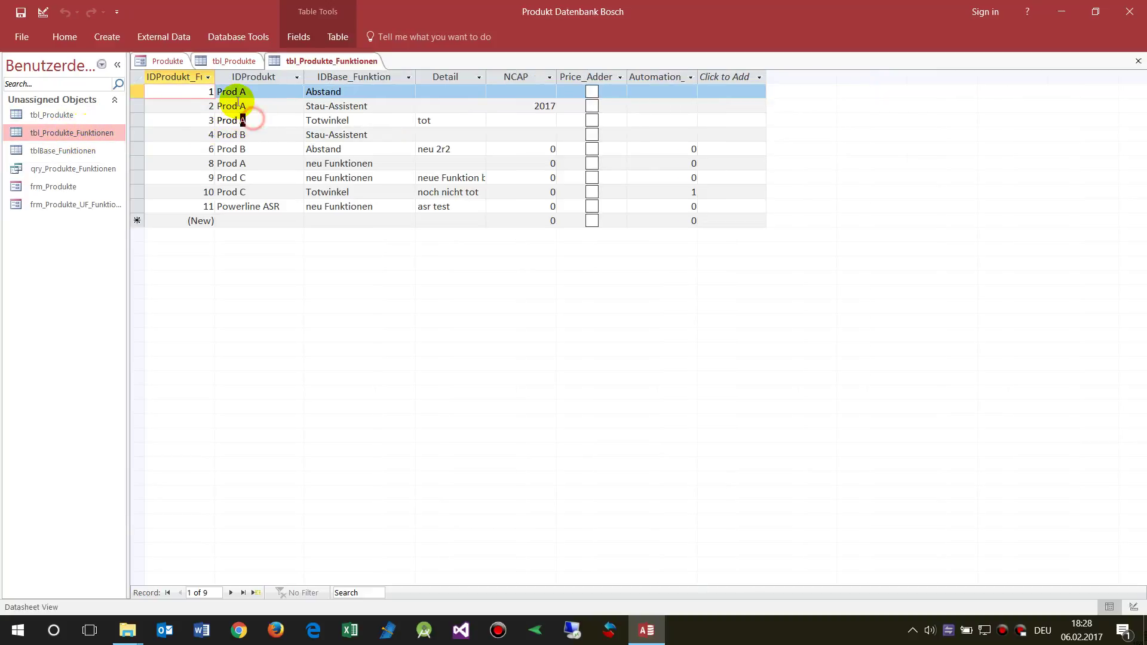
key(Down)
key(Down)
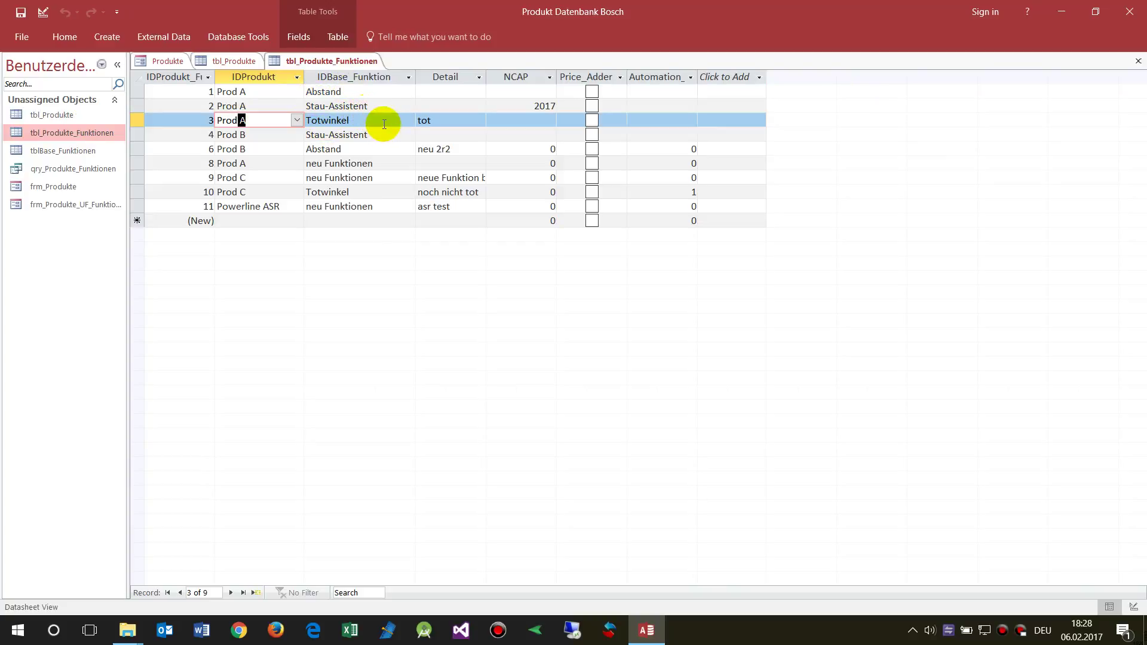
click(324, 106)
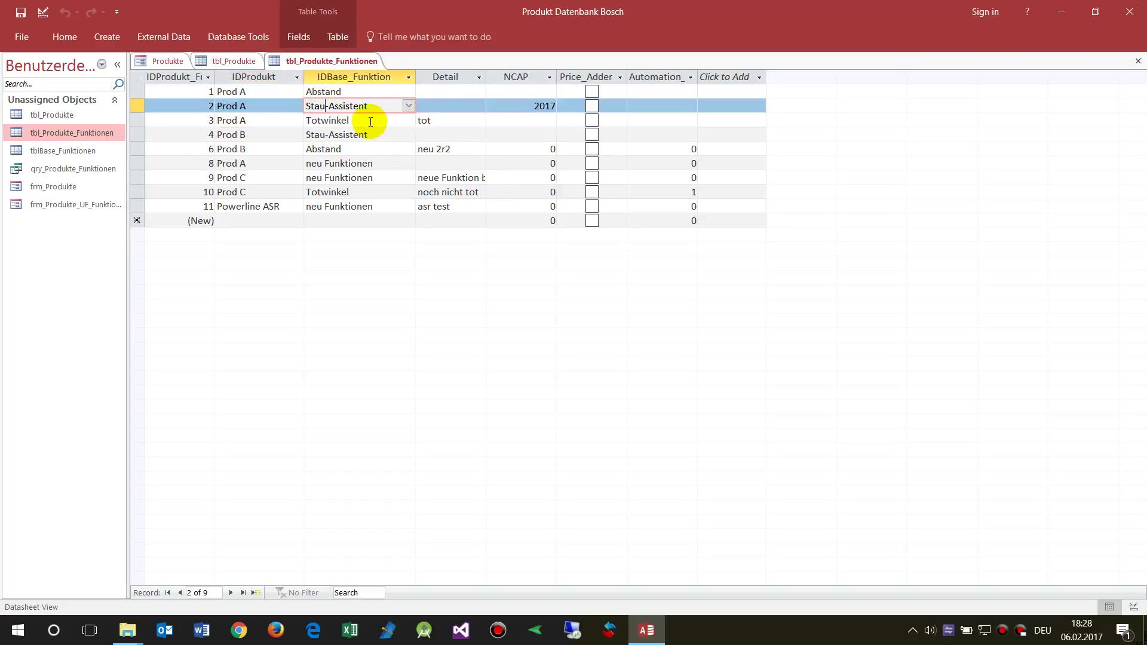
double_click(348, 91)
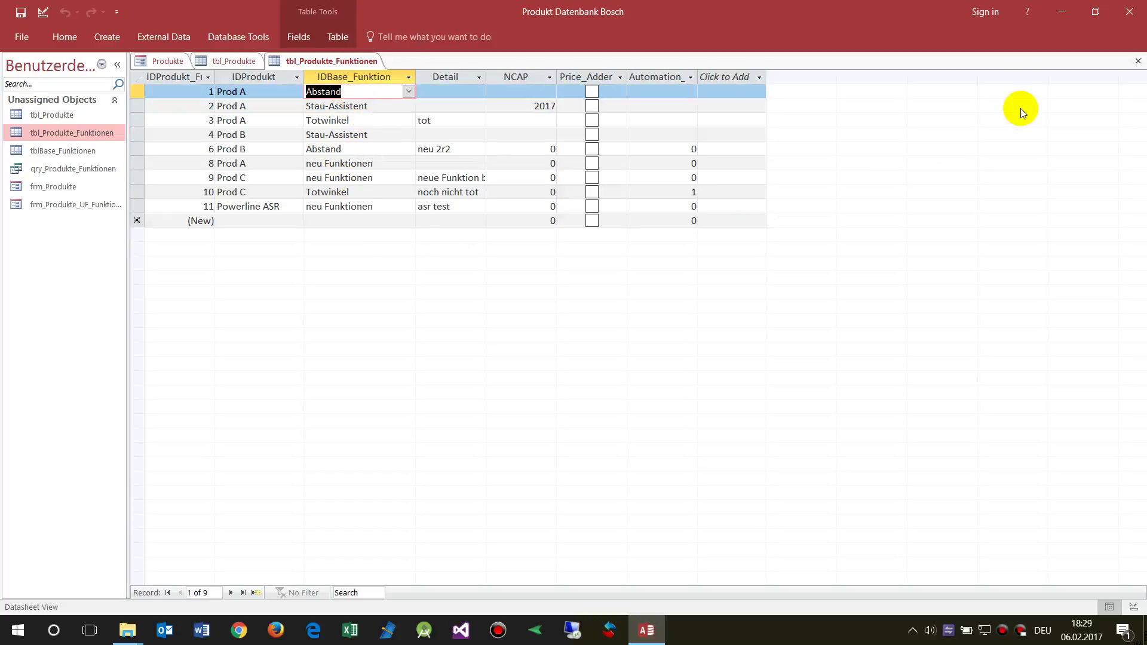
click(1138, 61)
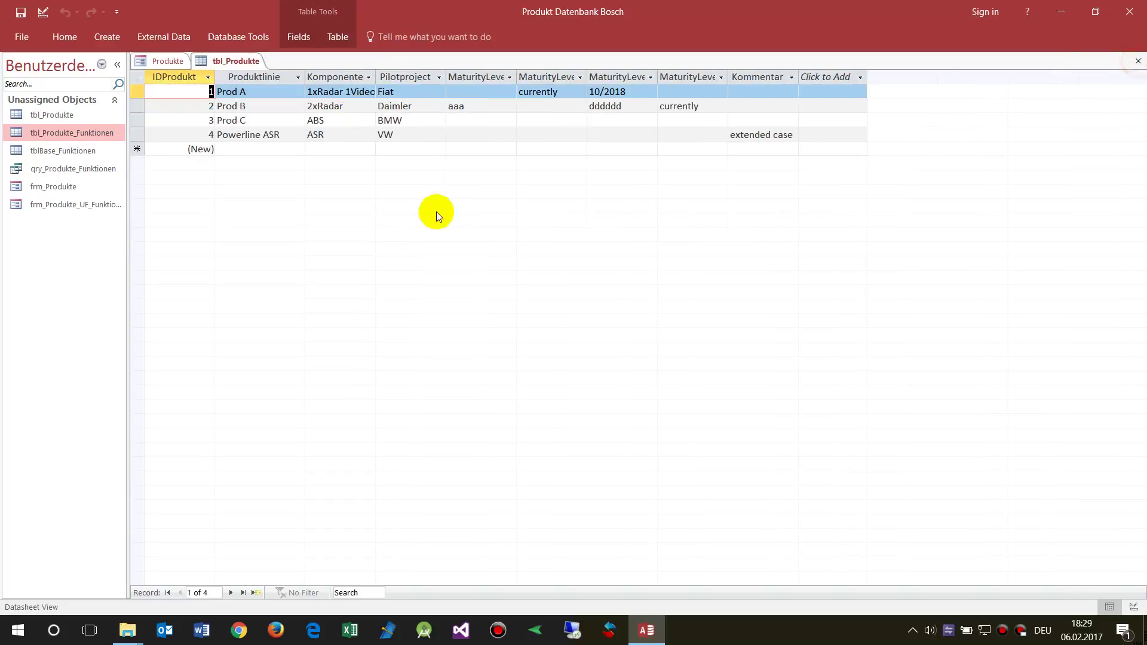
Return to the Produkte form and view Prod B's, then Prod A's, functions
click(167, 61)
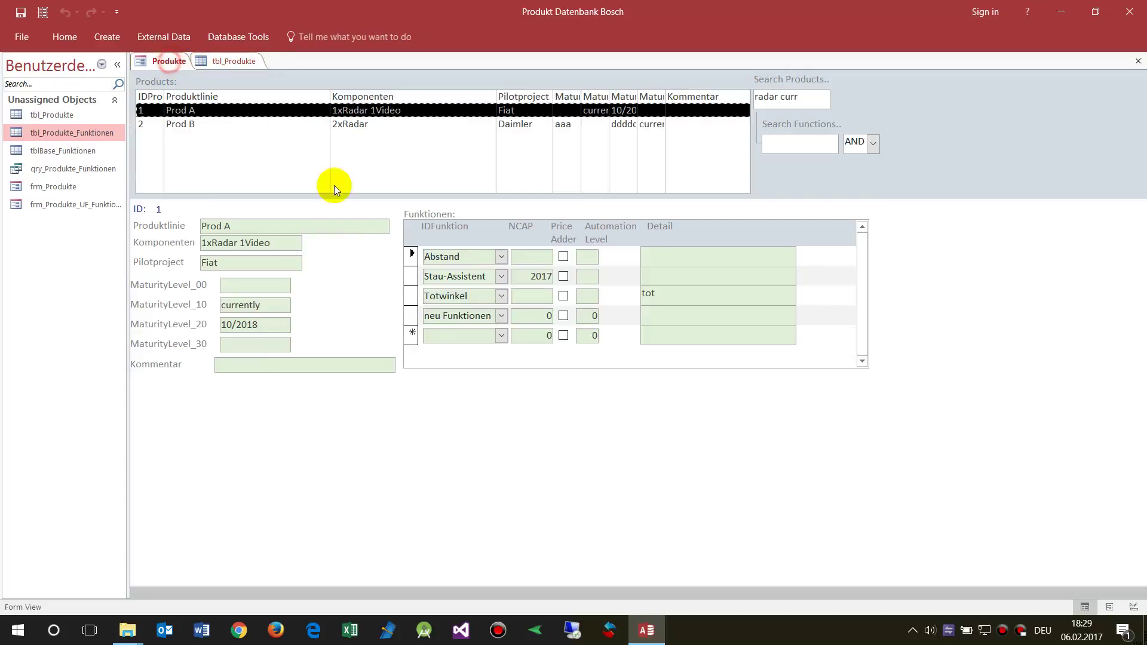
click(471, 125)
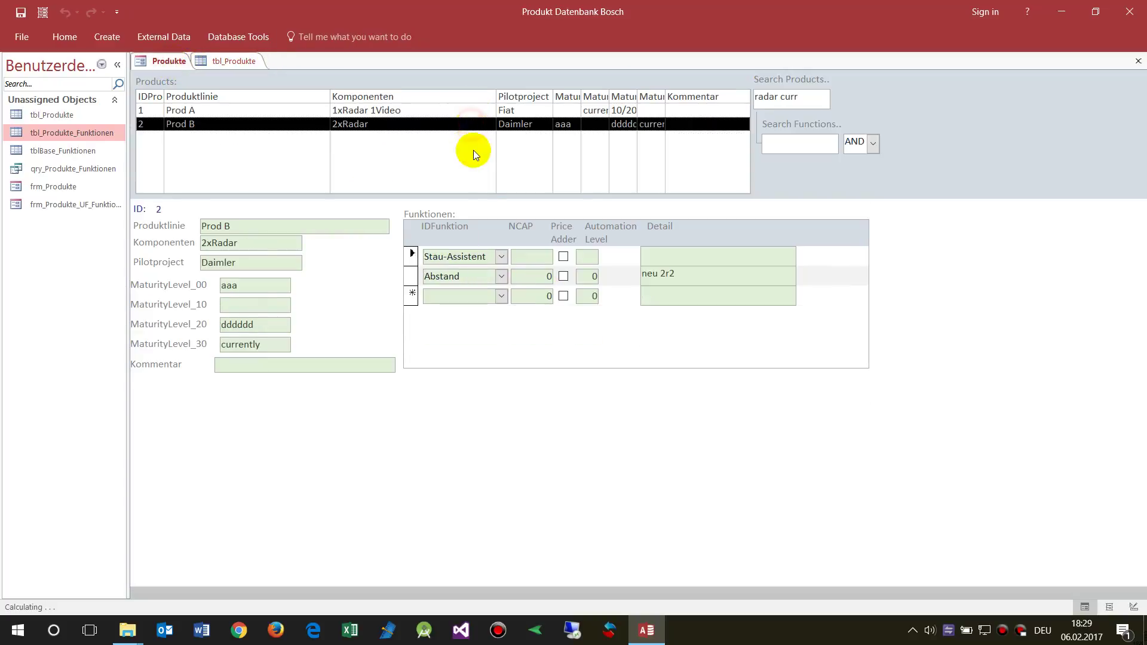
click(462, 112)
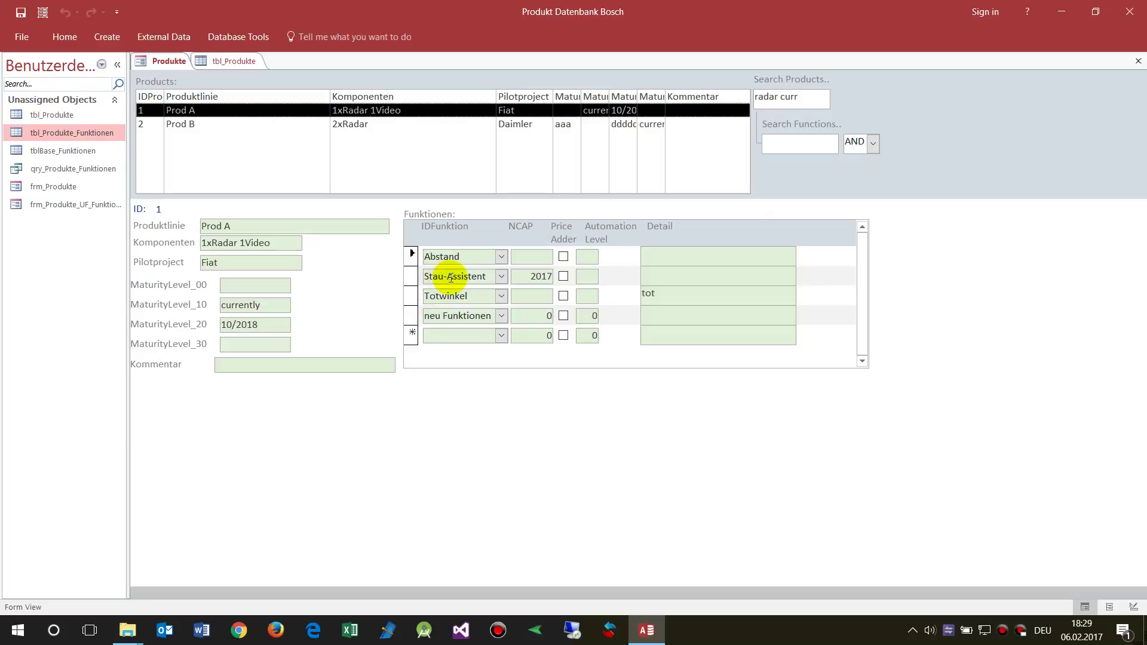
Filter the function search by 'ass' and return to Prod A's record
click(785, 145)
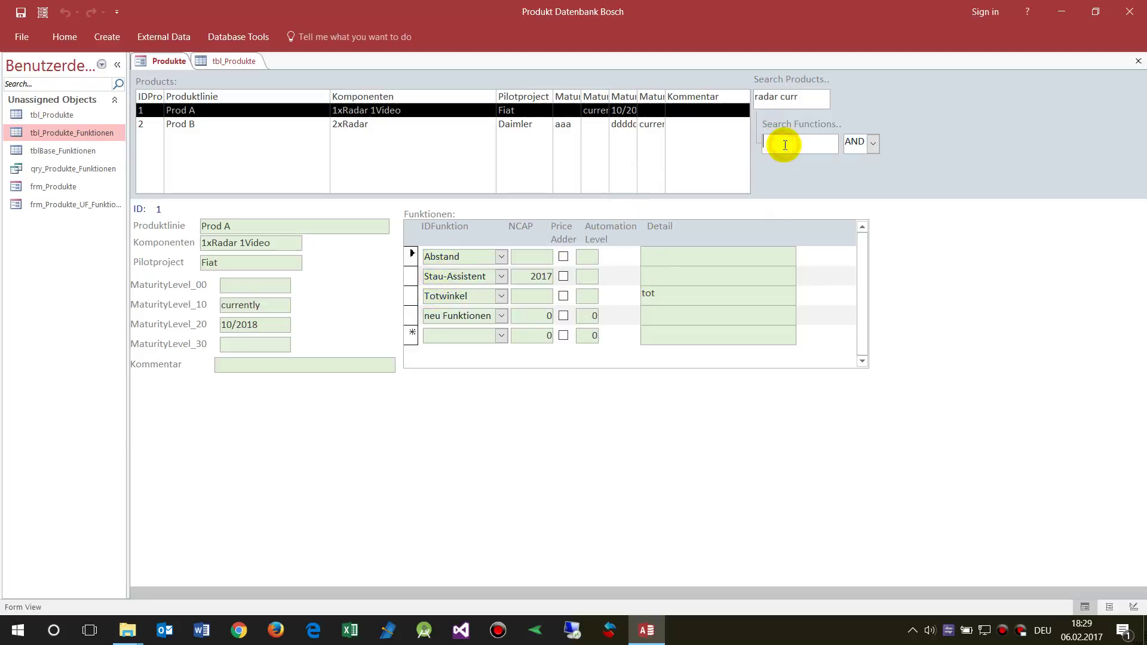
text(ass)
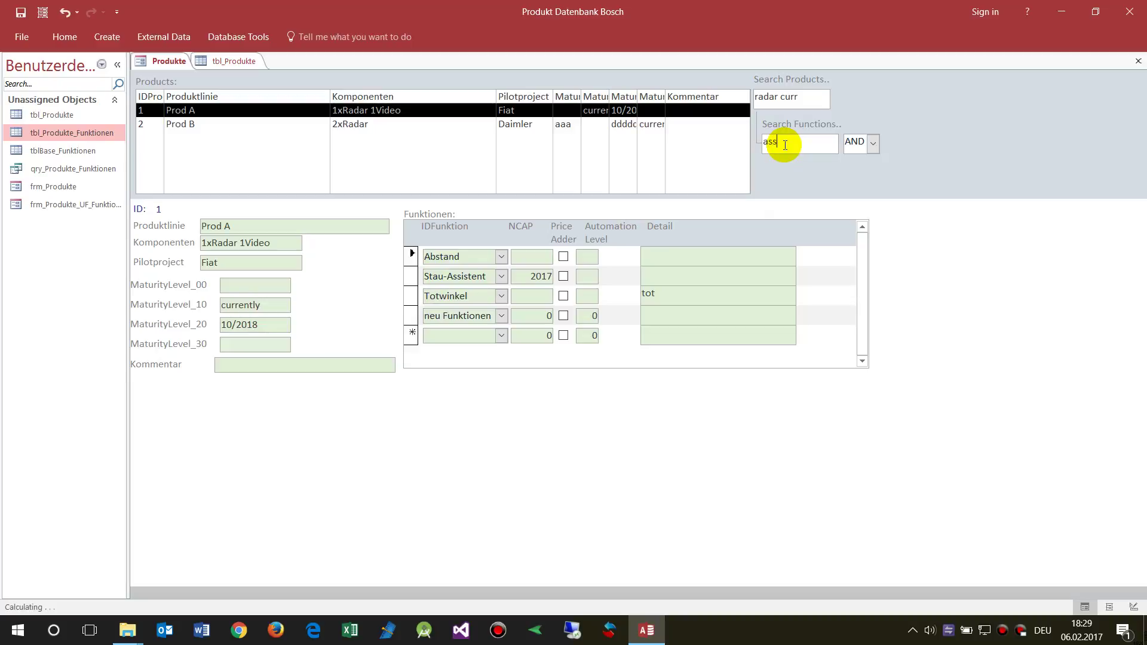
click(430, 113)
Change Prod A's second function via Totwinkel and neu Funktionen to Abstand
click(501, 276)
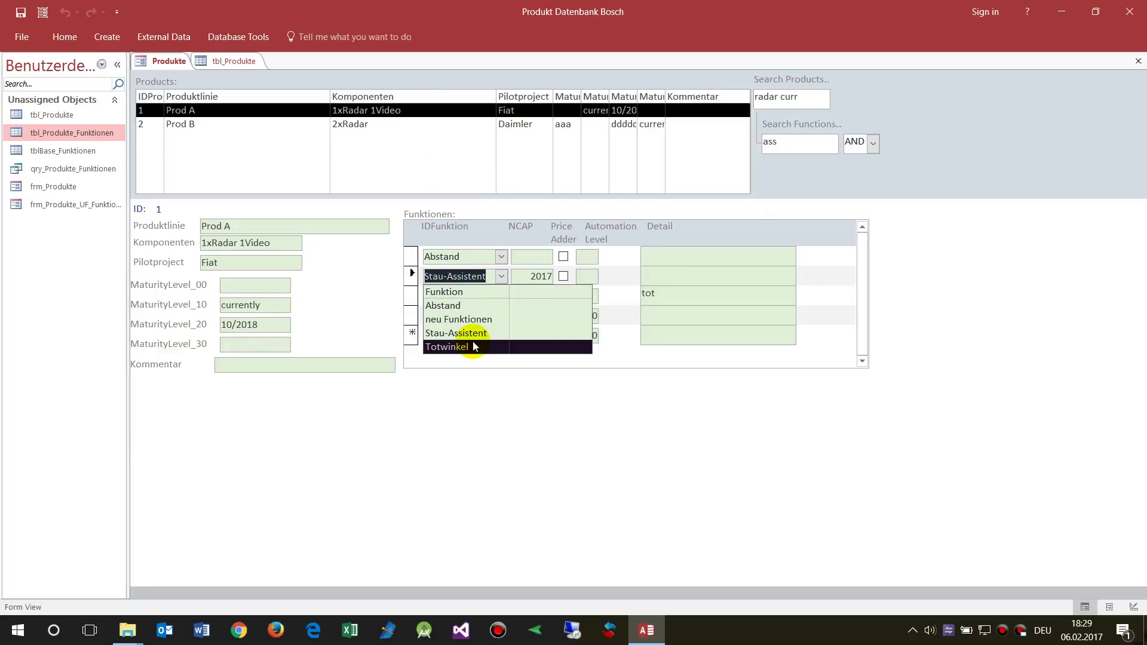
click(475, 347)
click(501, 276)
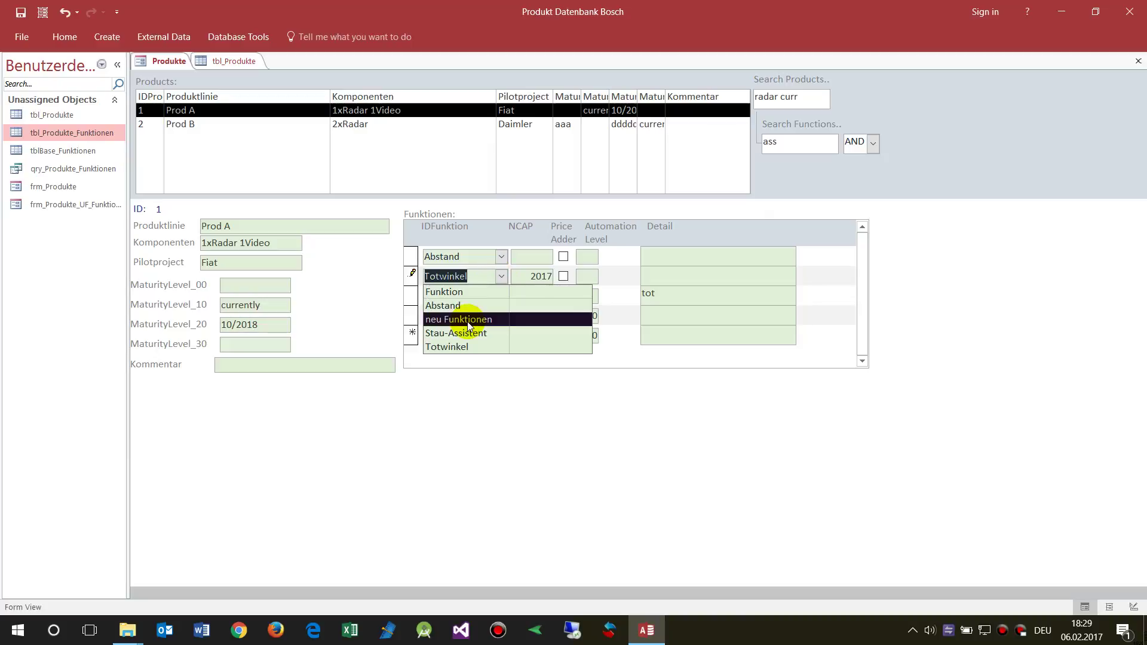
click(468, 322)
click(500, 276)
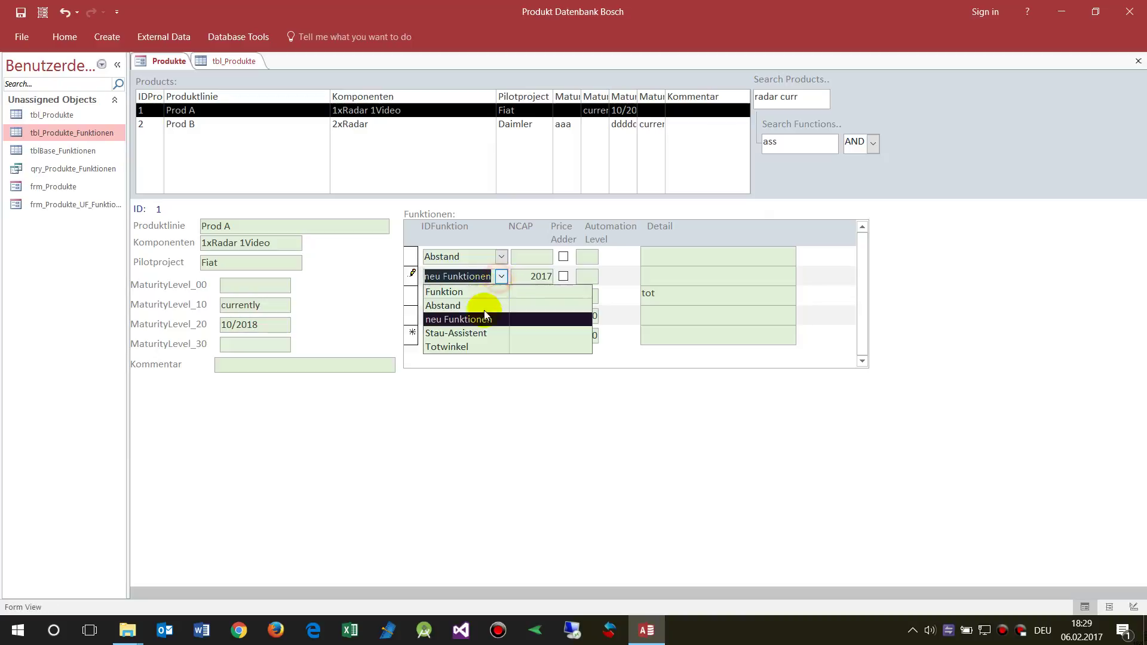
click(475, 305)
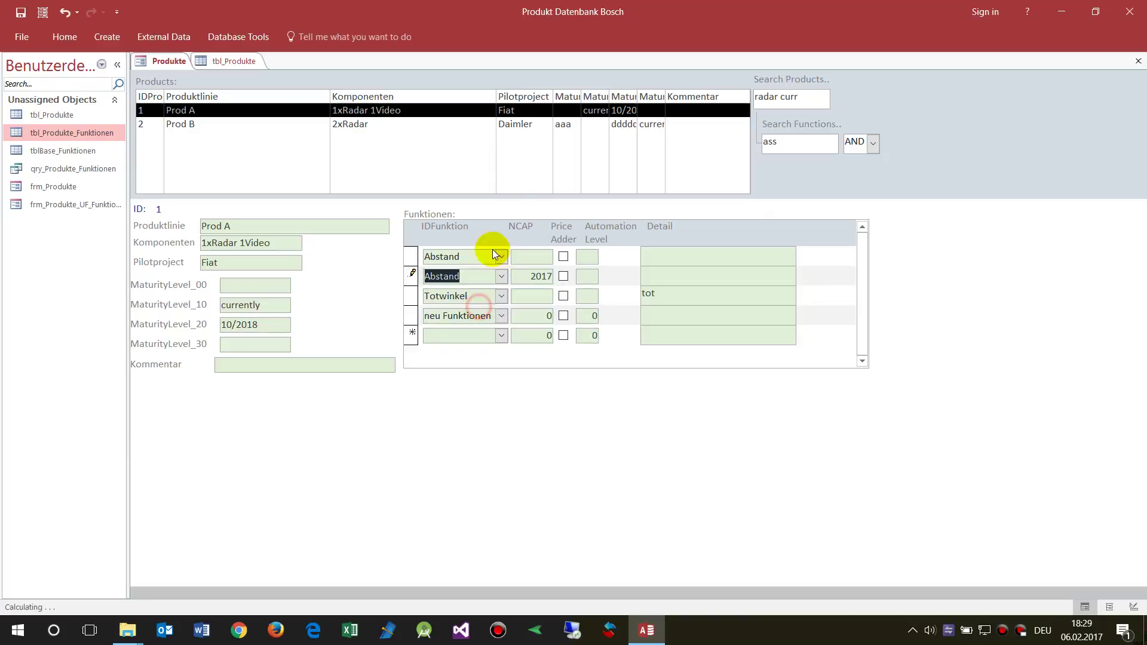
click(479, 297)
Switch between Prod B and Prod A, select the 'ass' search text, then pick Prod B
click(395, 124)
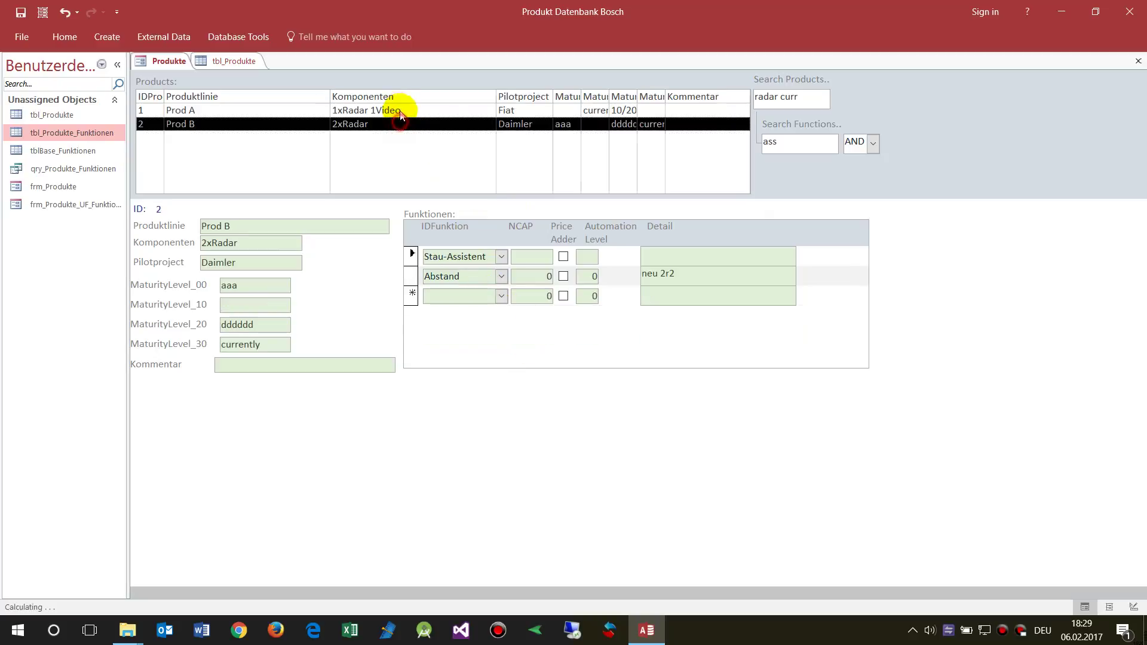
click(396, 110)
double_click(791, 142)
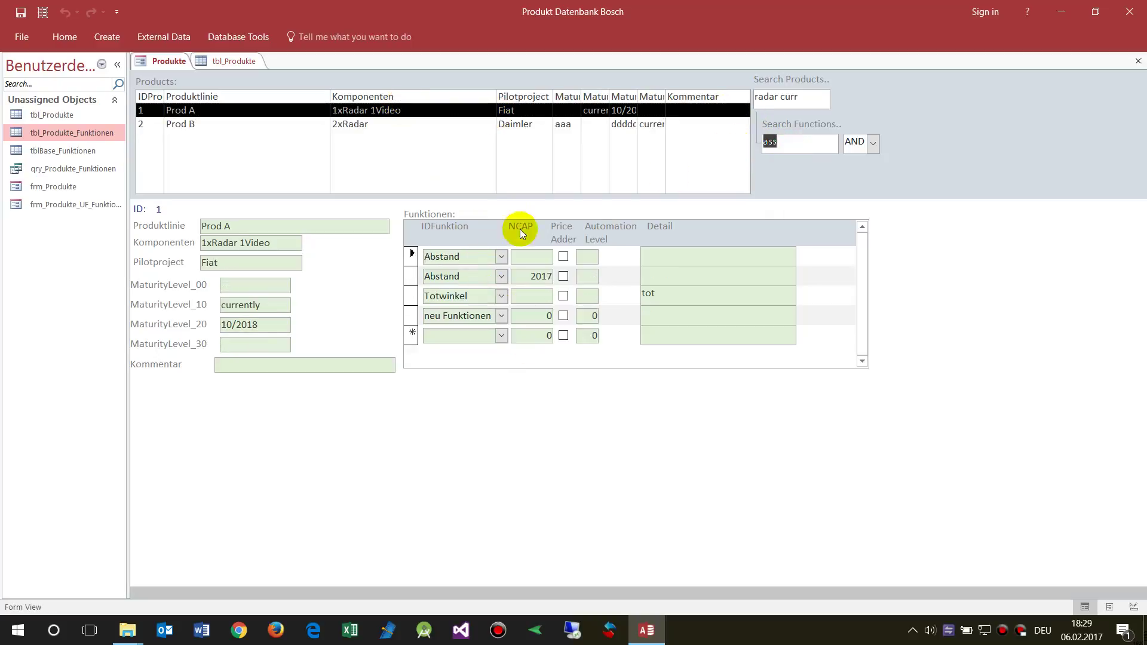
click(392, 126)
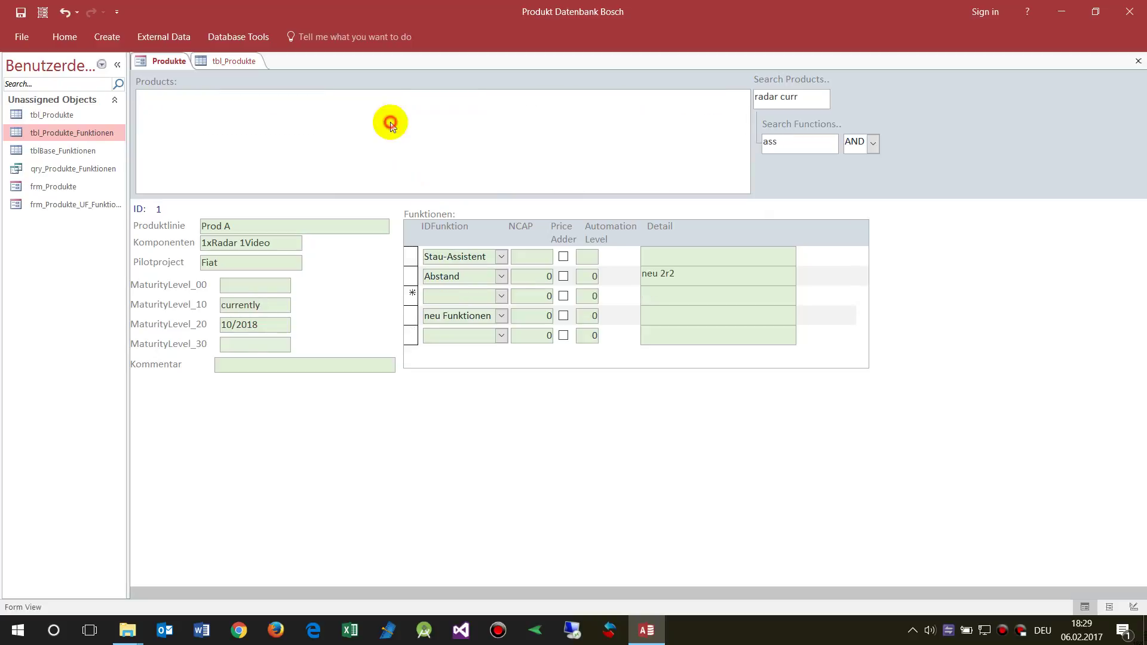
Re-enter 'ass' in the function search and inspect Prod B's Stau-Assistent function
click(392, 111)
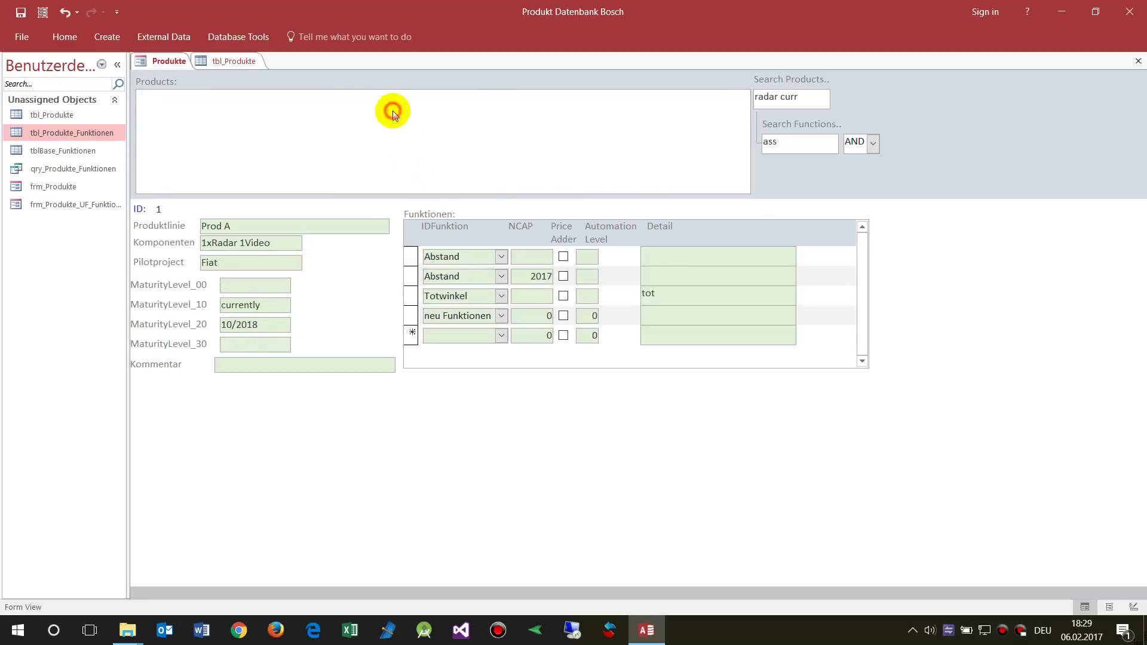
double_click(795, 145)
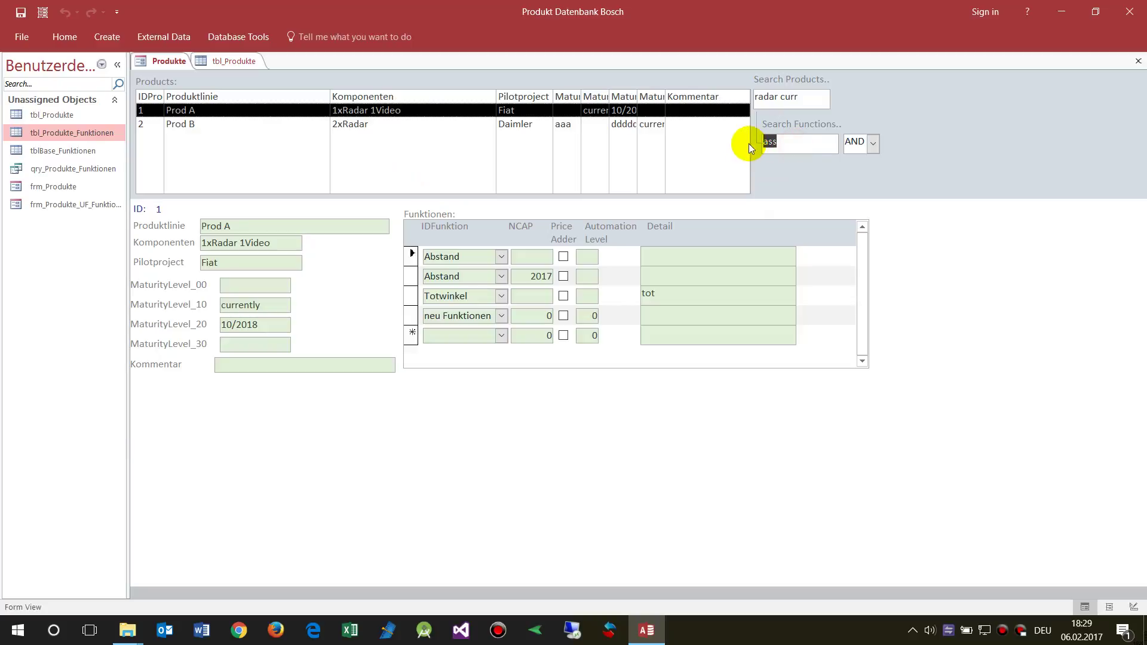
text(ass)
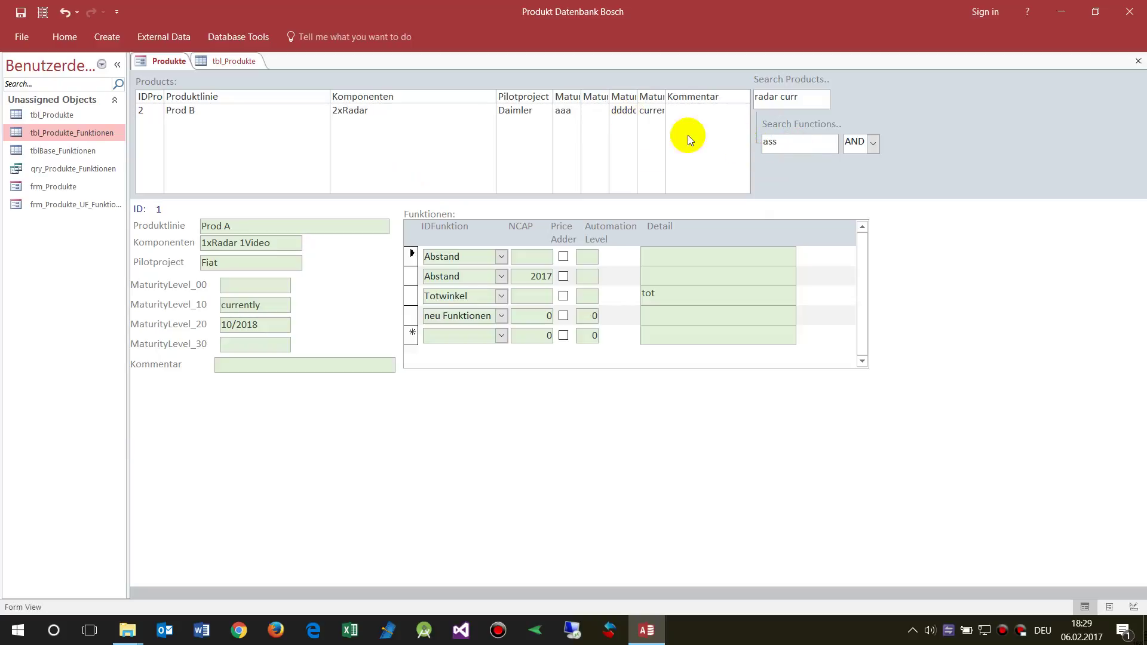
click(526, 112)
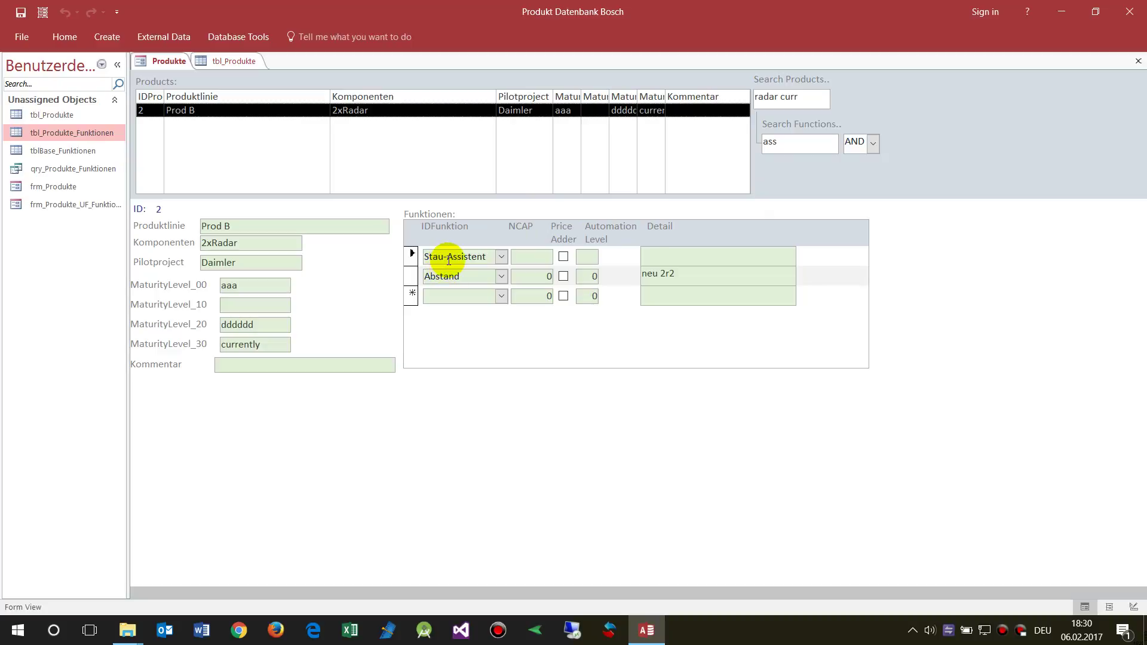
drag(448, 259, 463, 258)
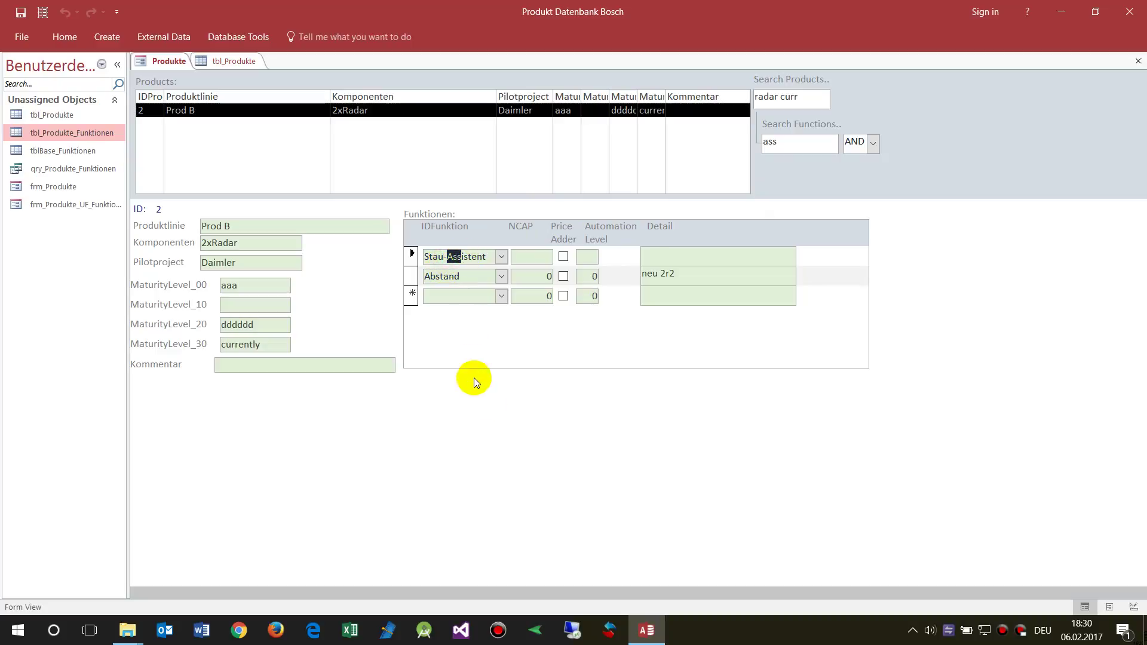
Delete the function search text, view Prod A, then return to Prod B
drag(785, 143, 755, 142)
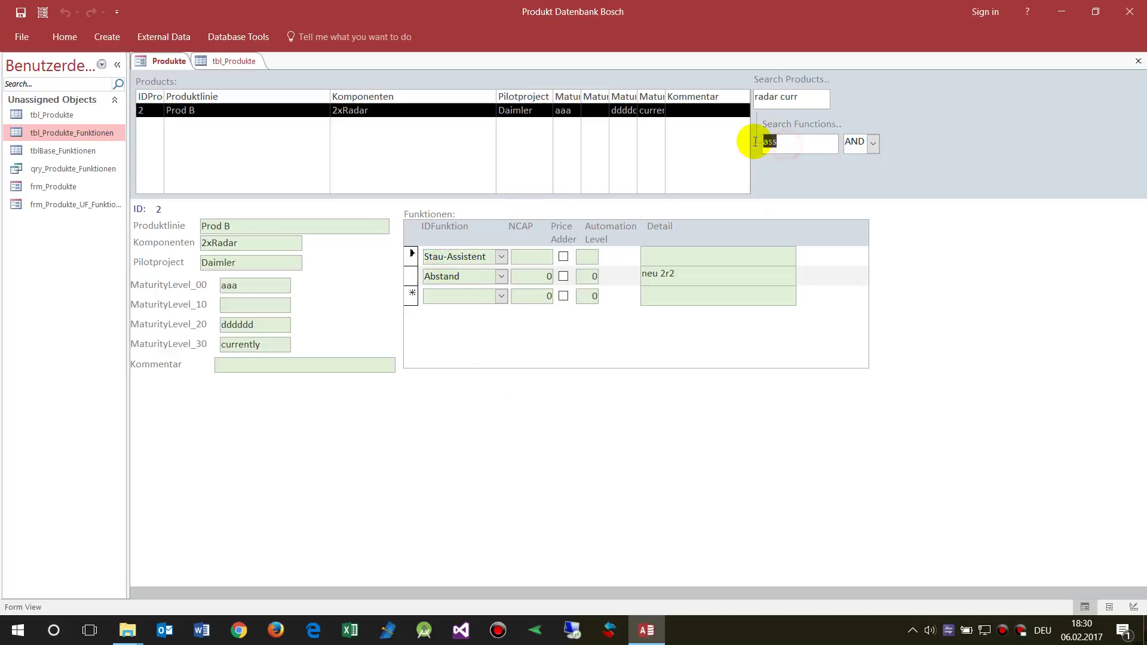
key(BackSpace)
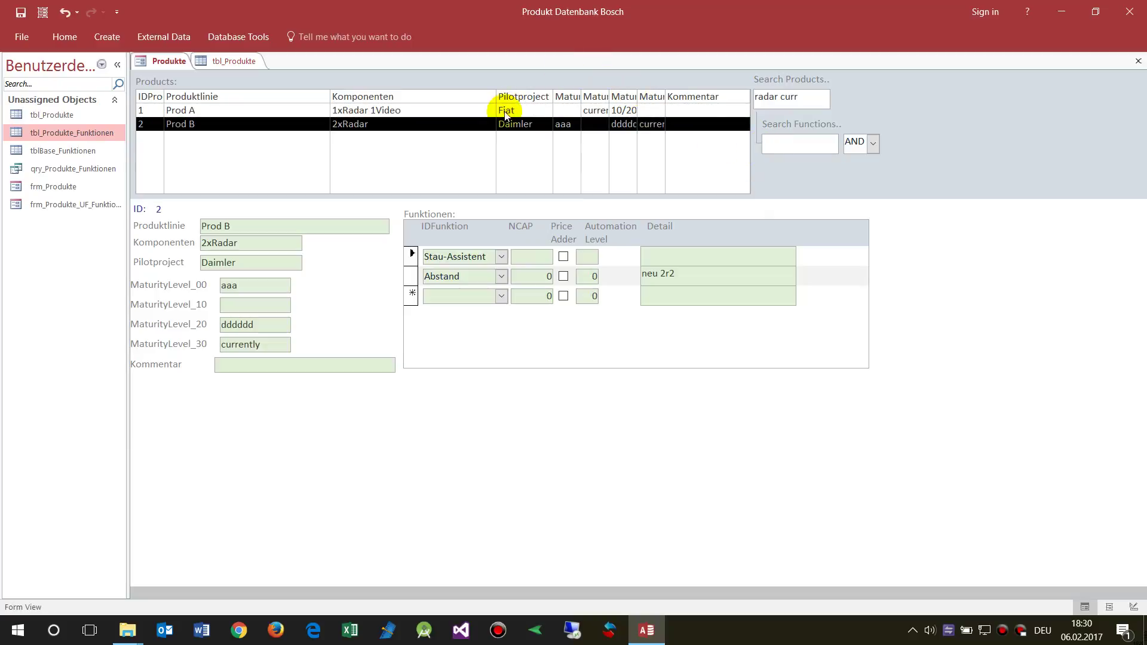
click(507, 113)
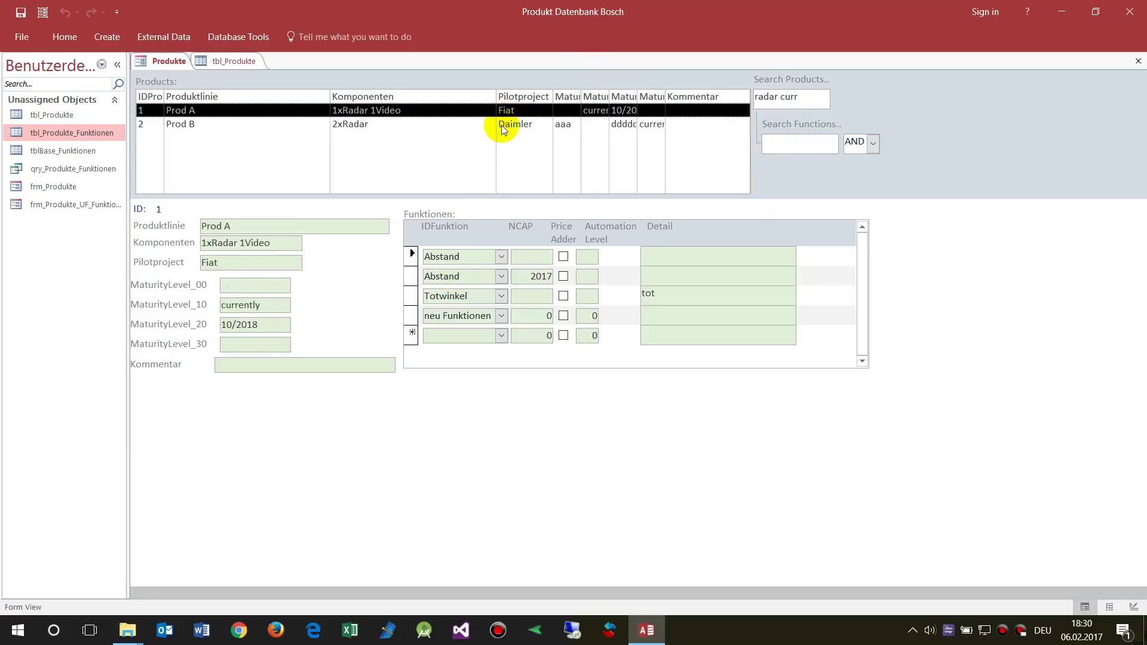
click(512, 125)
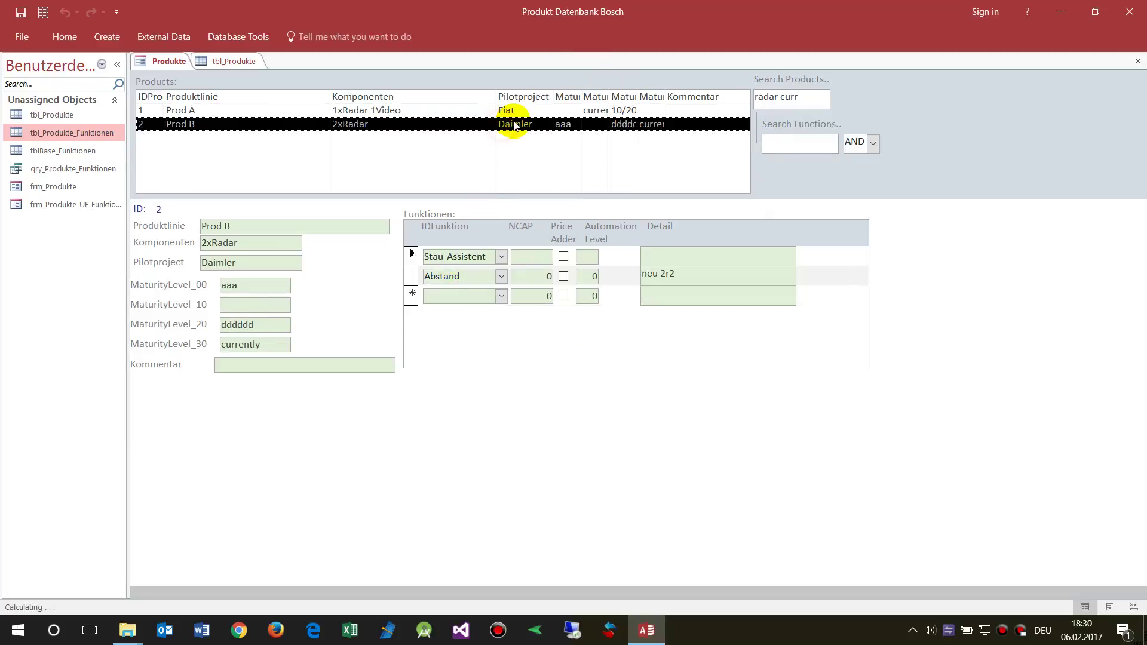
Enter 'assist abstand' in the function search so only Prod B is listed
click(773, 140)
text(ass abstand)
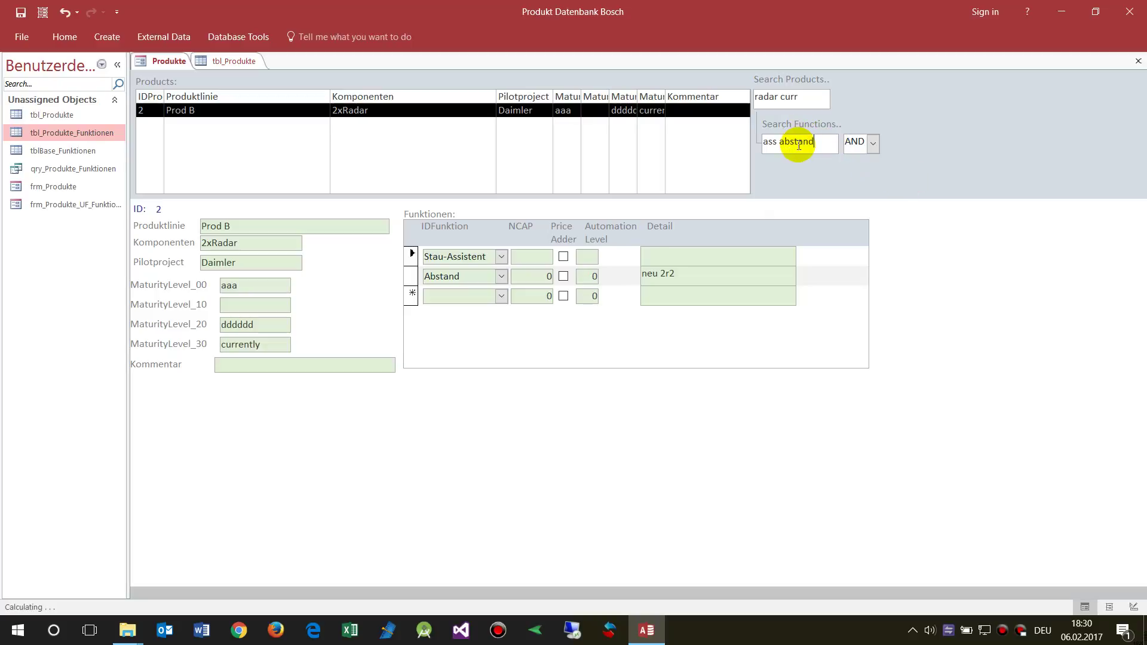
click(777, 141)
text(ist)
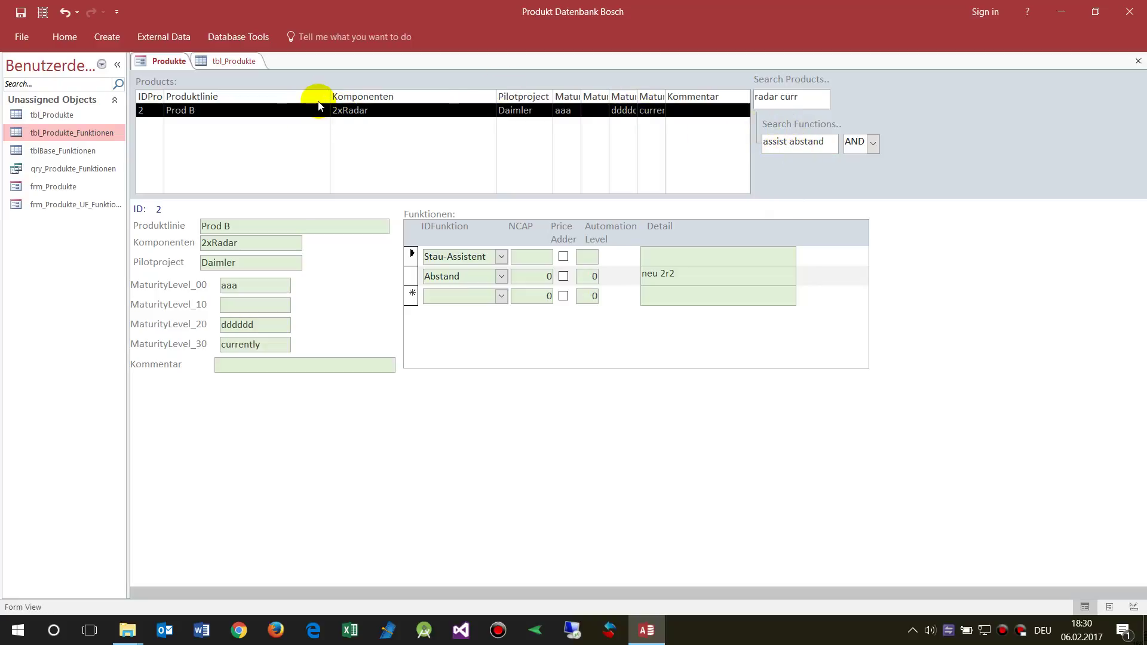
click(336, 114)
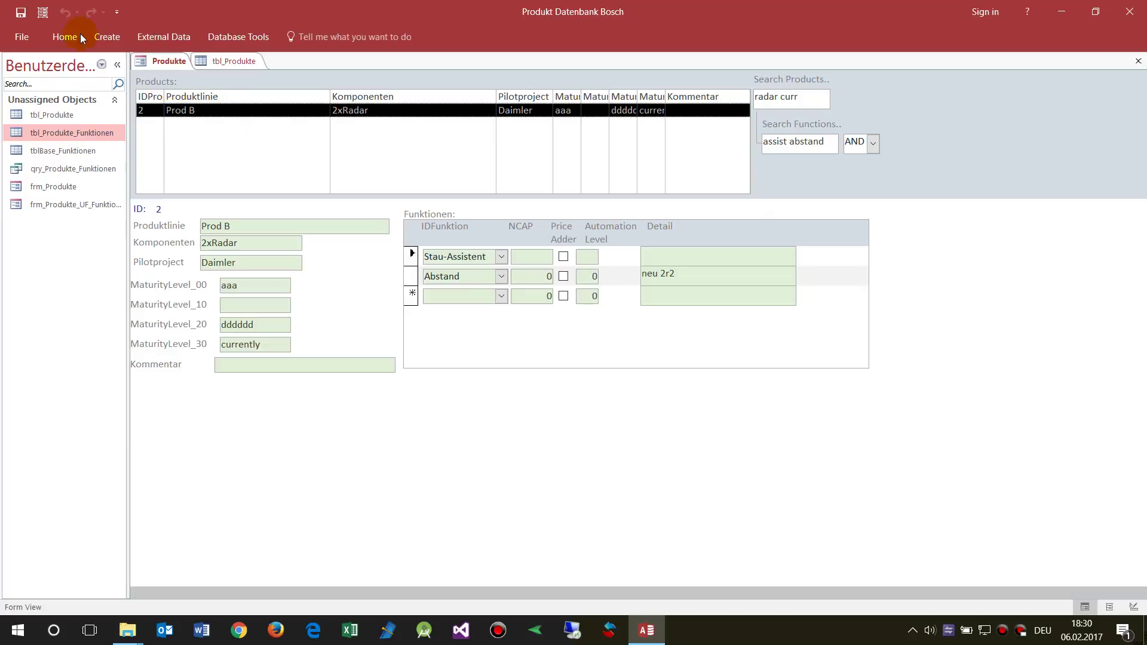
In Layout View, open the product list's Row Source in the Query Builder from its properties
click(43, 12)
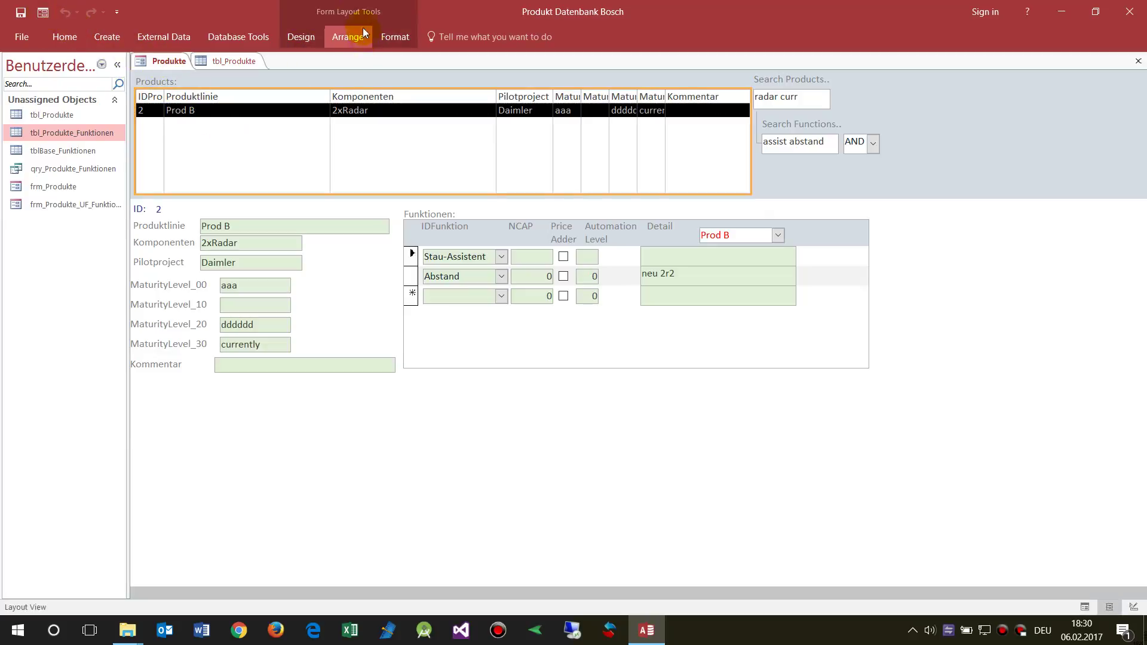
right_click(351, 117)
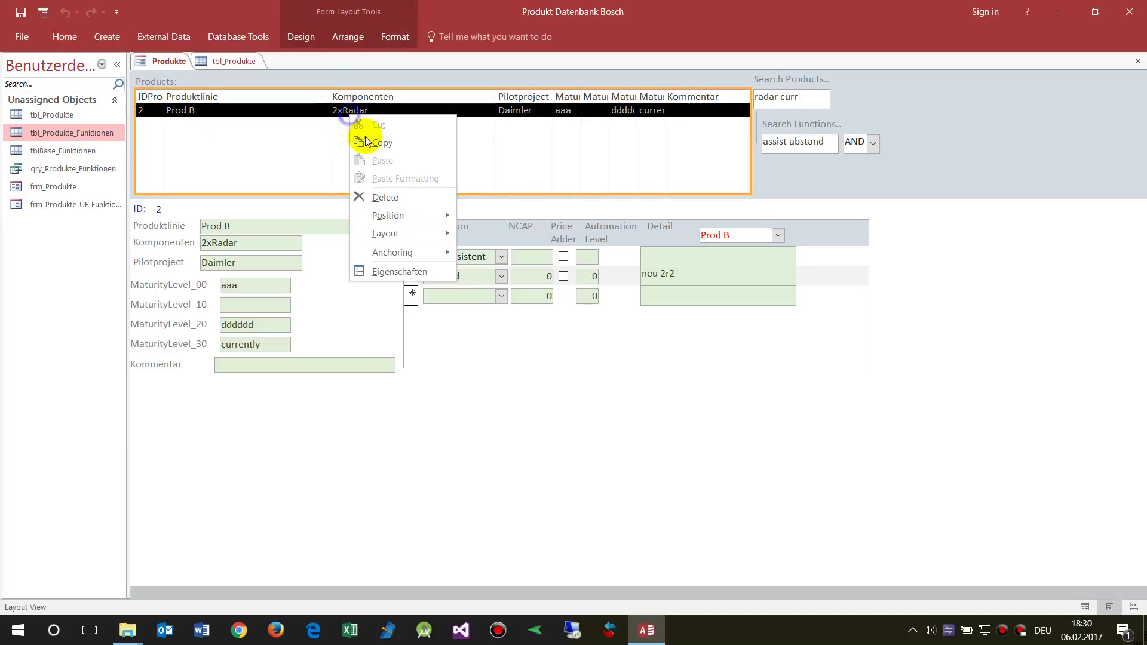
click(409, 272)
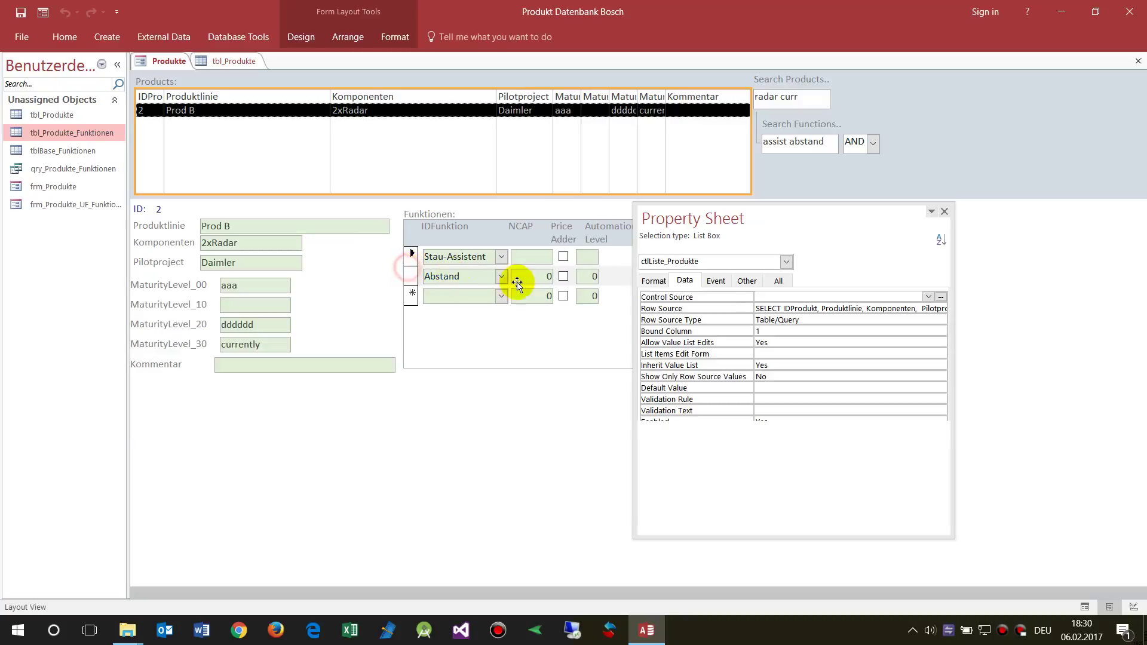
click(741, 308)
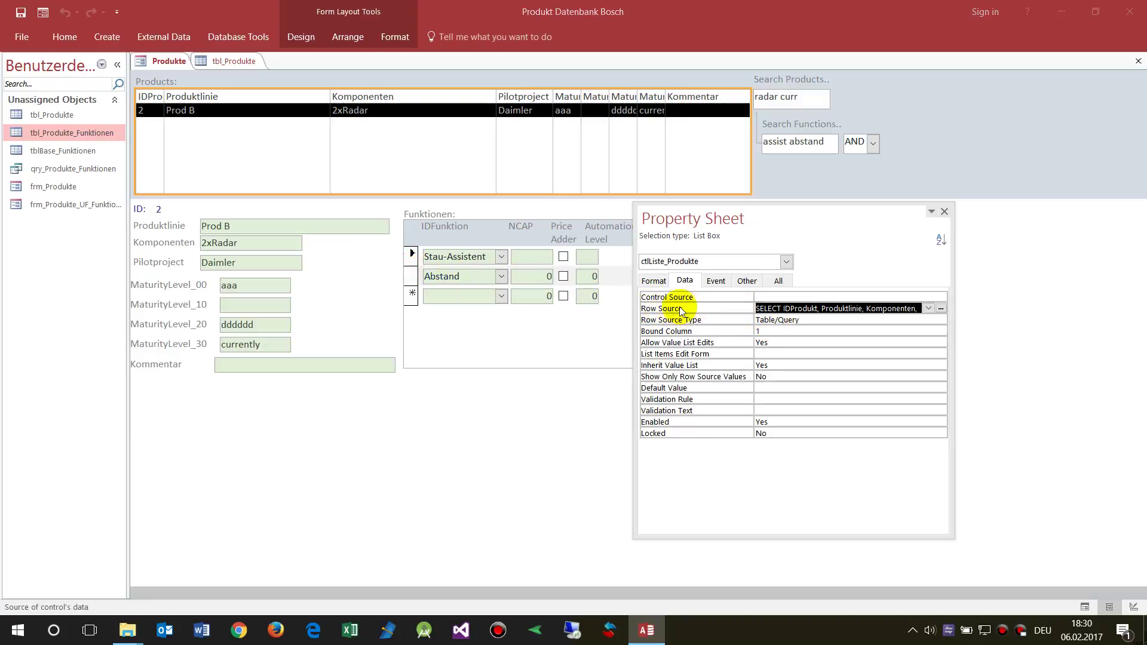
click(940, 308)
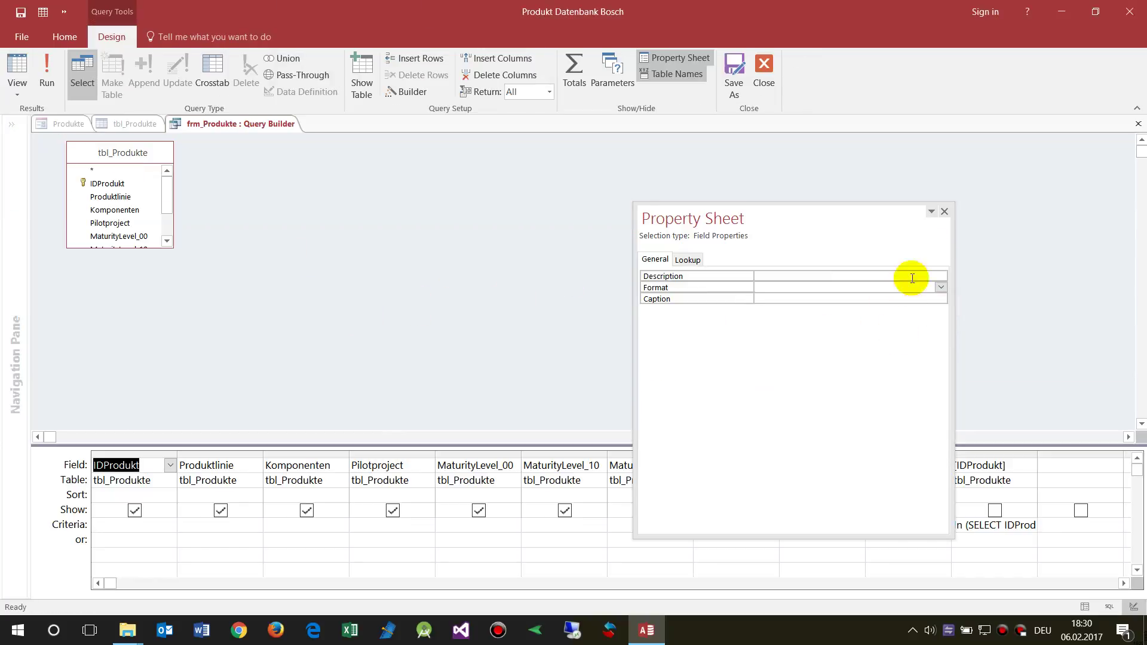
Close the Property Sheet and select grid columns IDProdukt through the product-text expression
click(944, 212)
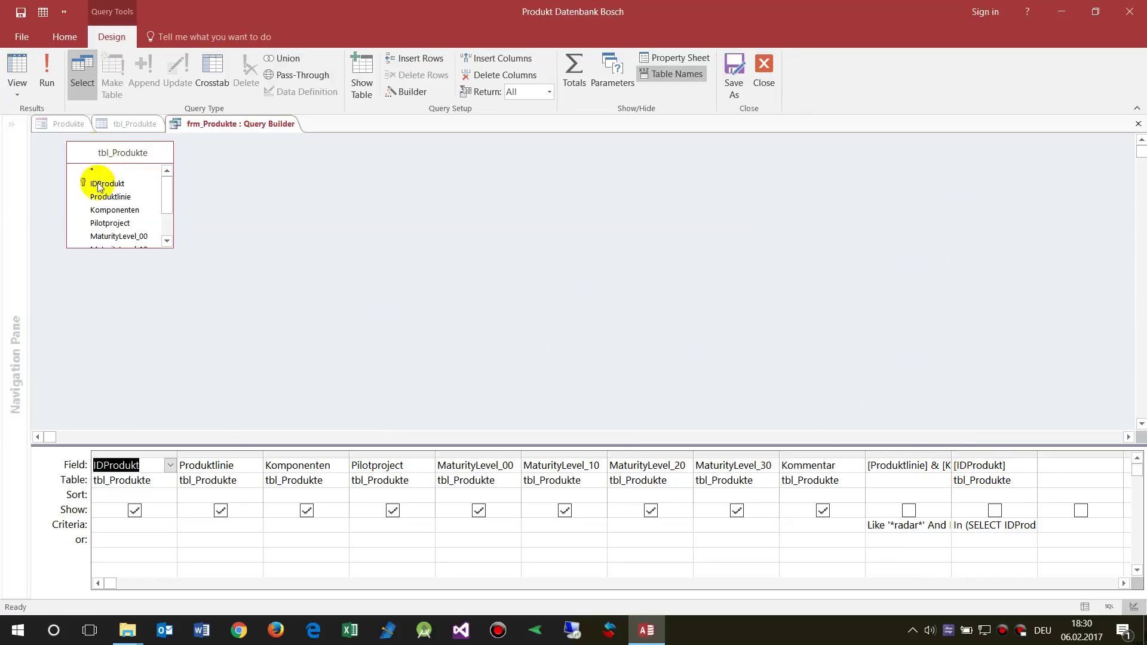
click(138, 454)
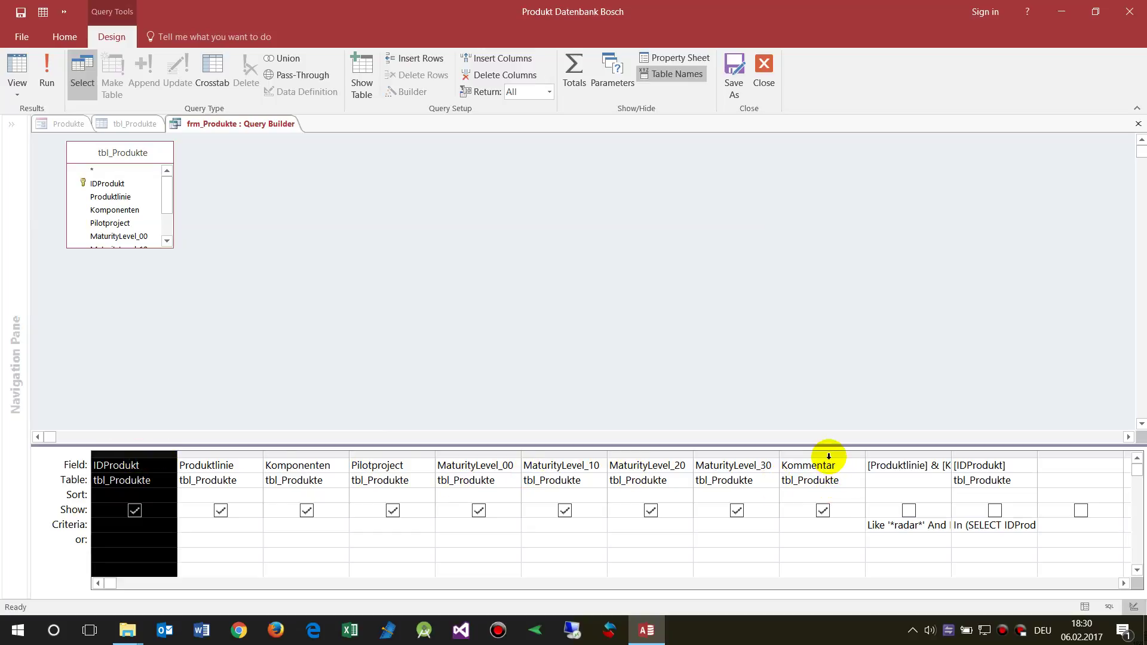
drag(828, 456, 155, 439)
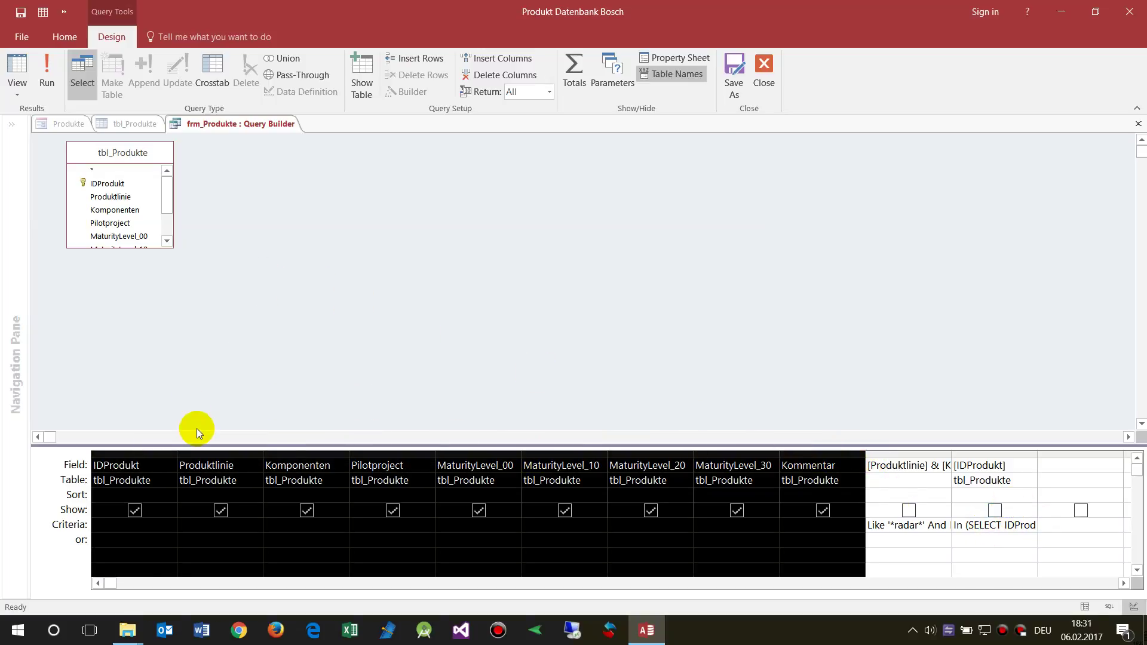
click(914, 454)
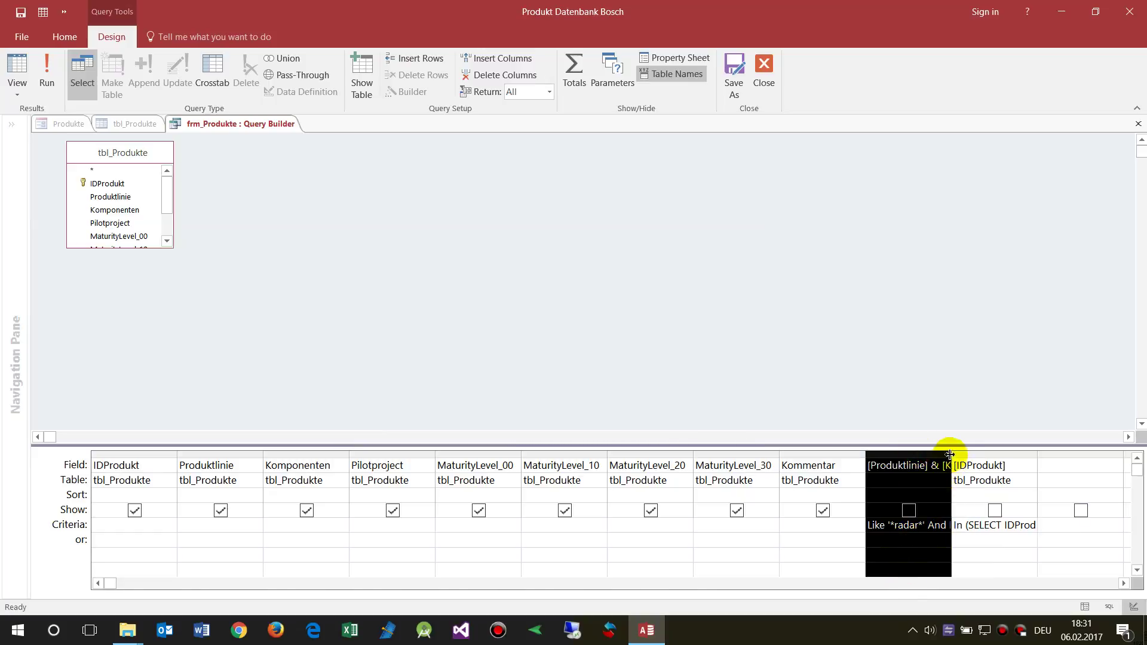
click(889, 537)
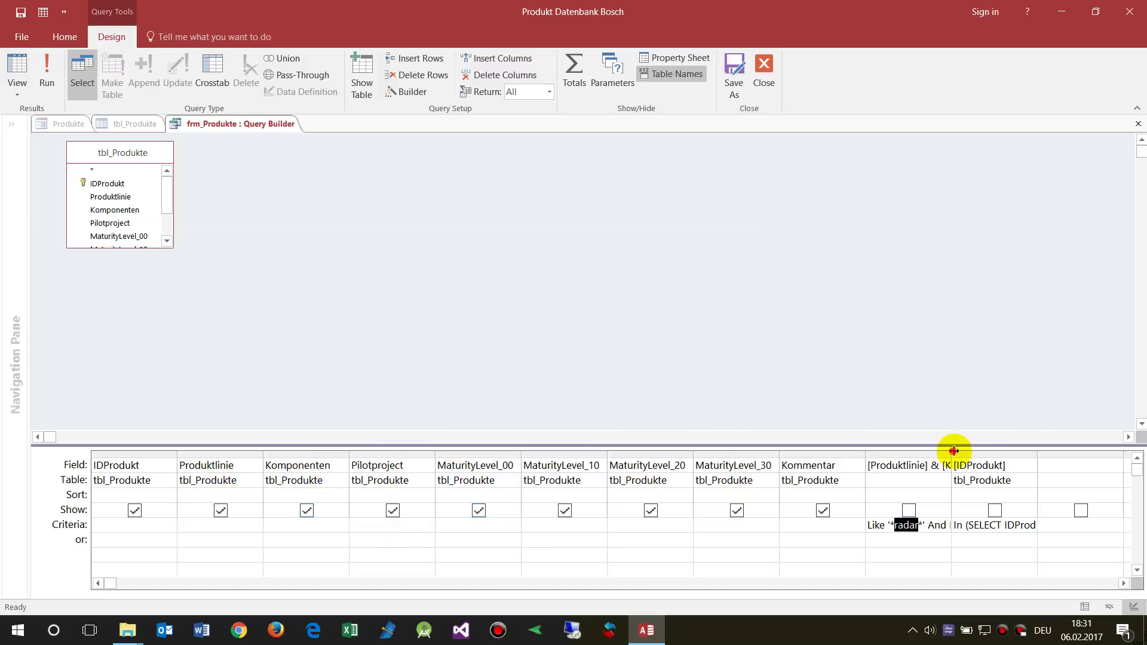
Widen the expression column and scroll the grid to read its radar and curr criteria
drag(953, 451, 1074, 453)
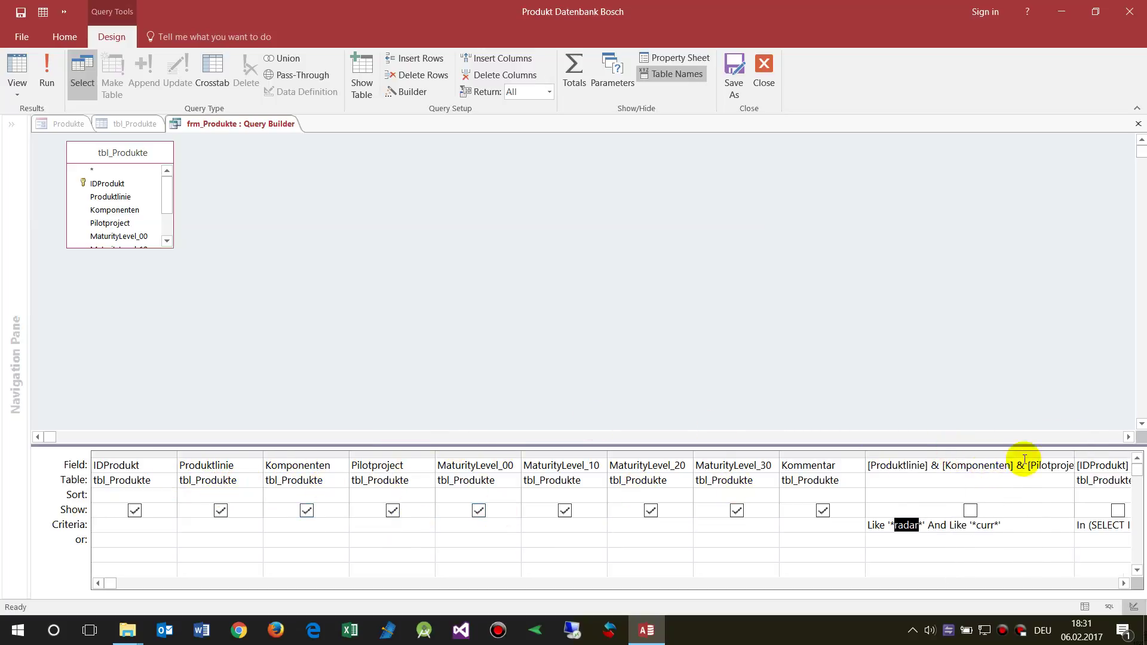
double_click(933, 465)
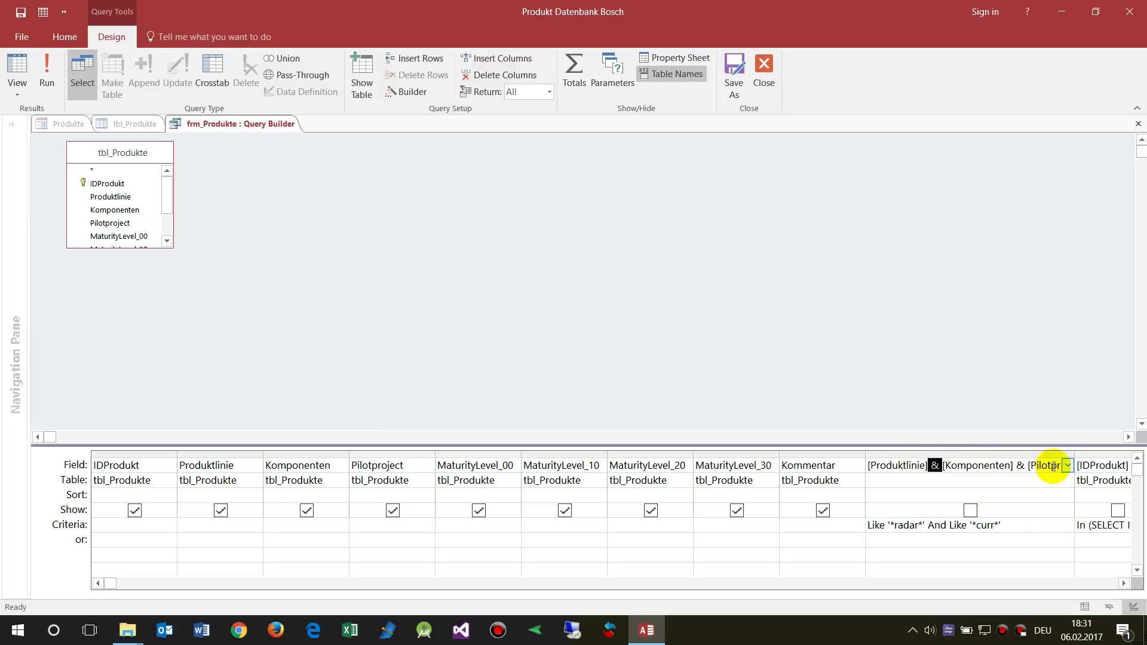
click(1124, 583)
click(1124, 583)
click(1124, 583)
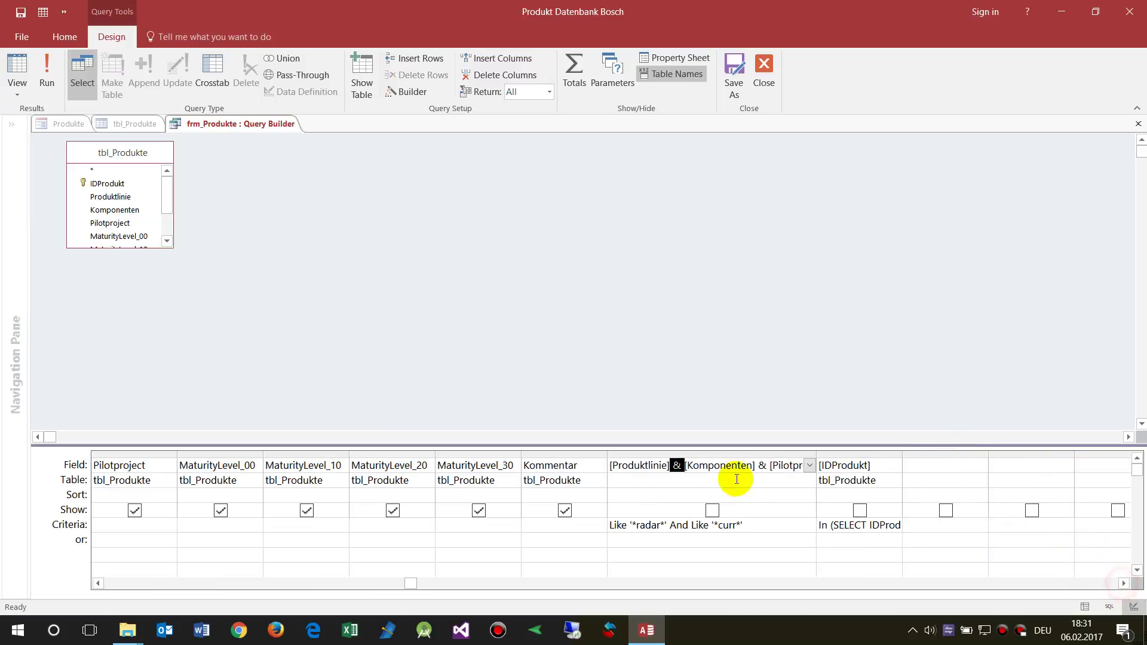
drag(816, 454, 954, 454)
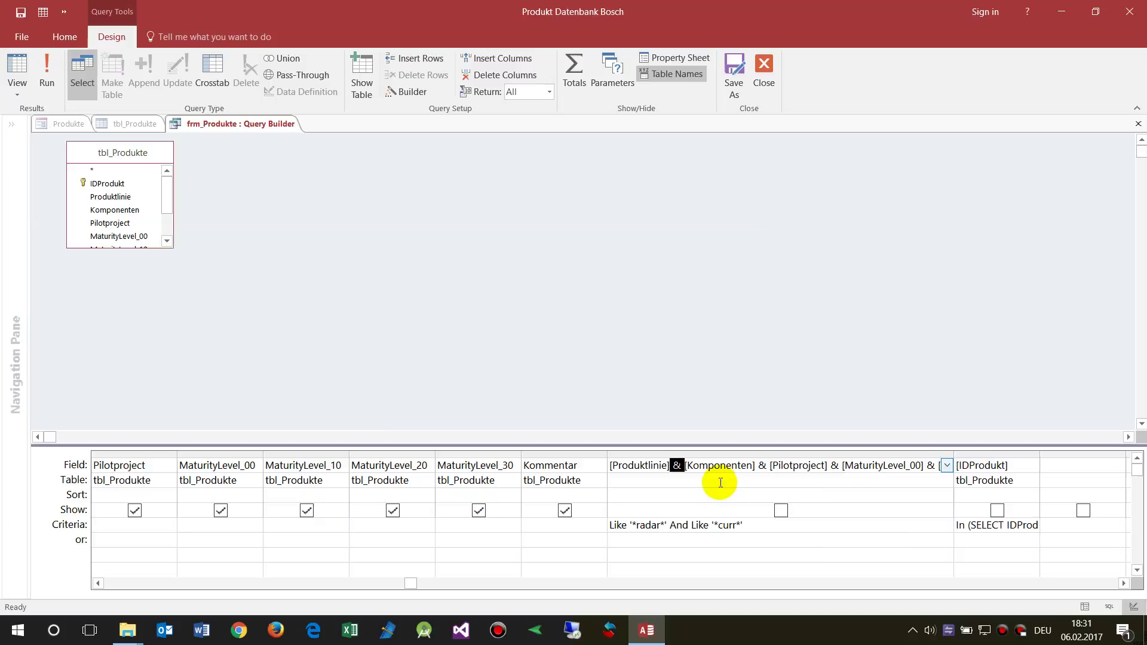
click(1123, 583)
click(1123, 584)
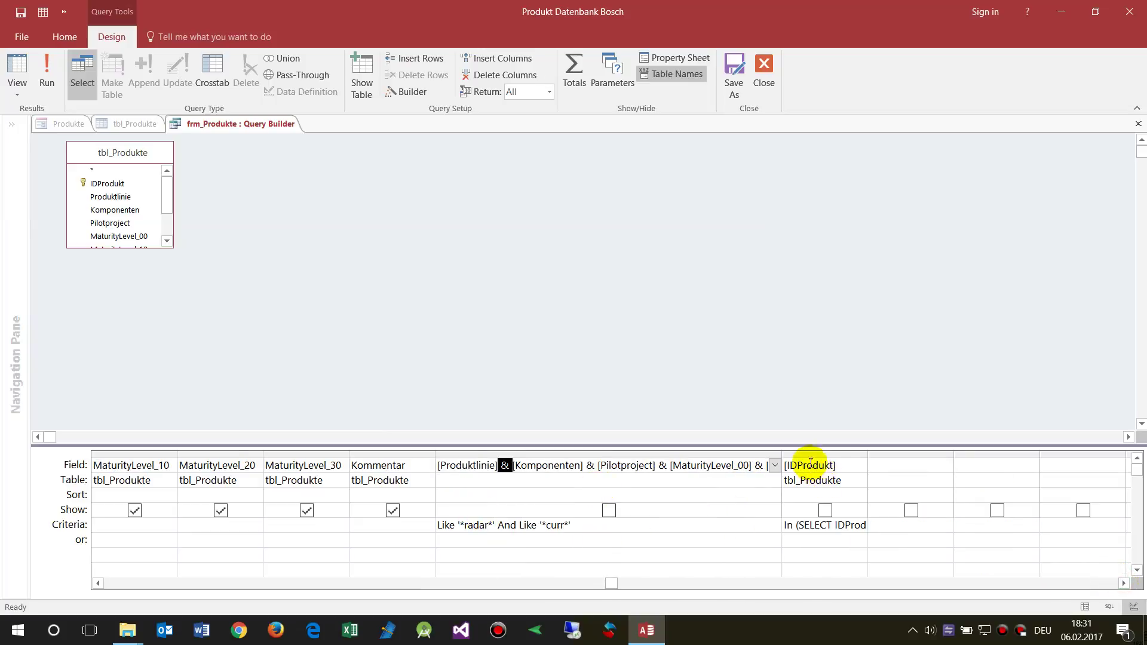
Widen the IDProdukt column and inspect its In subquery criteria
double_click(868, 452)
click(857, 454)
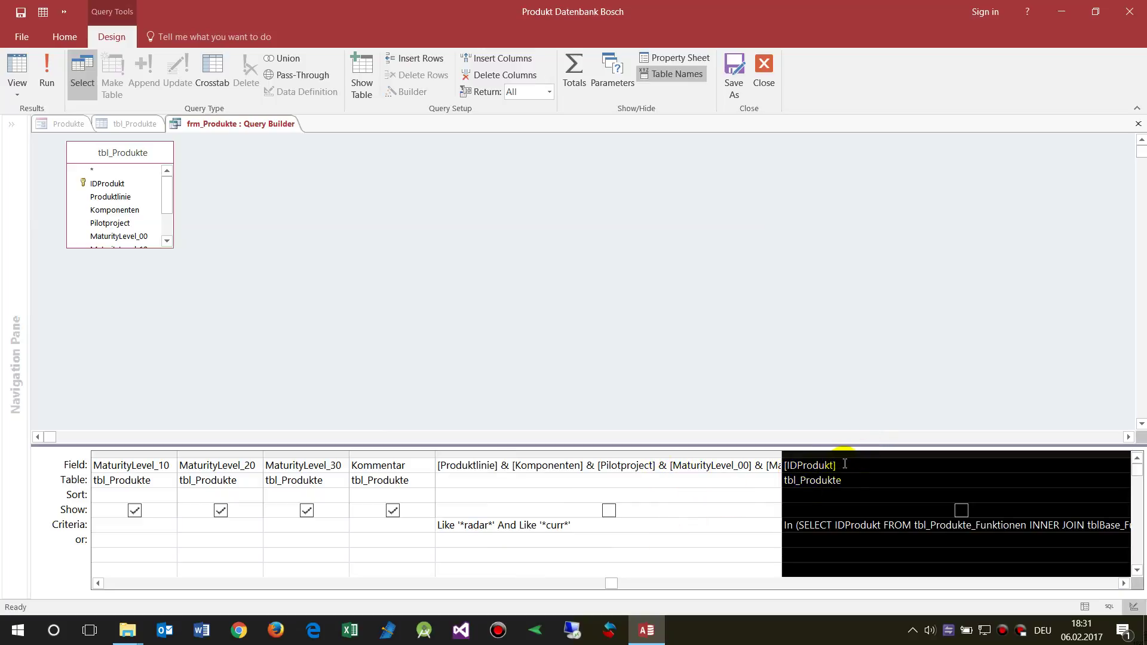
drag(845, 463, 787, 465)
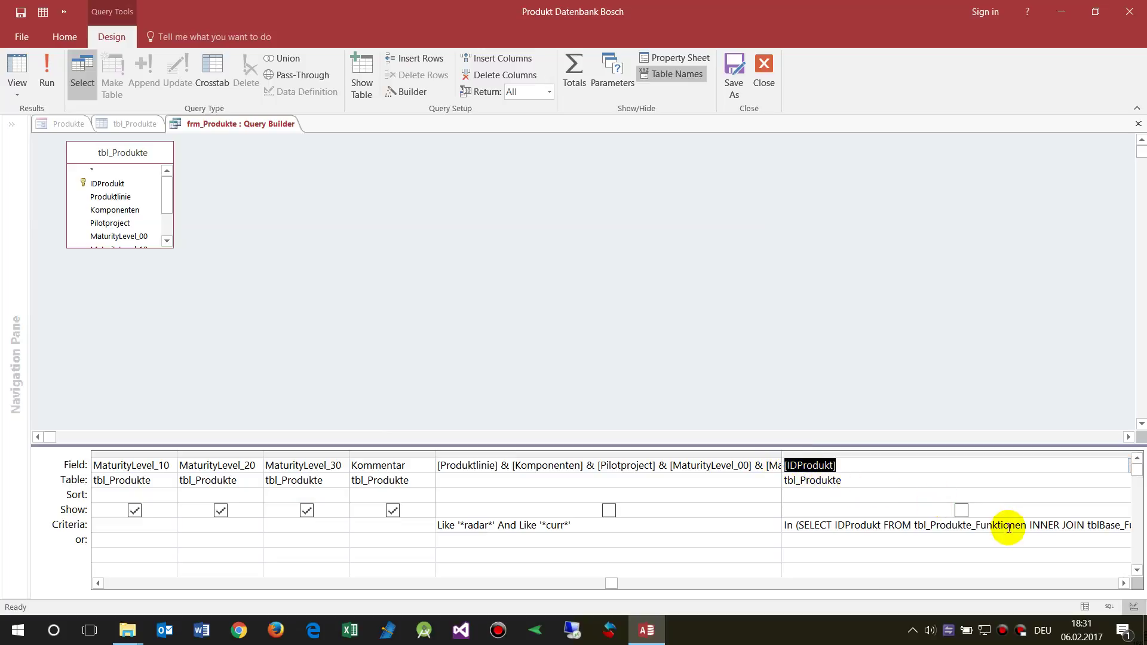
double_click(789, 526)
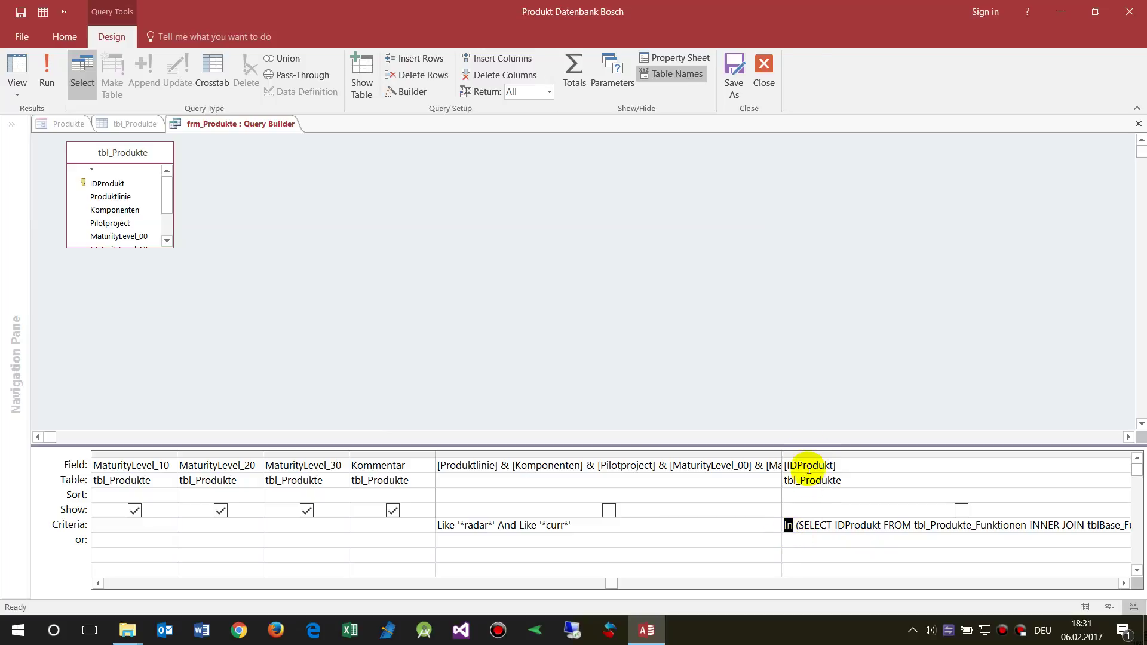
drag(800, 525, 990, 518)
click(794, 529)
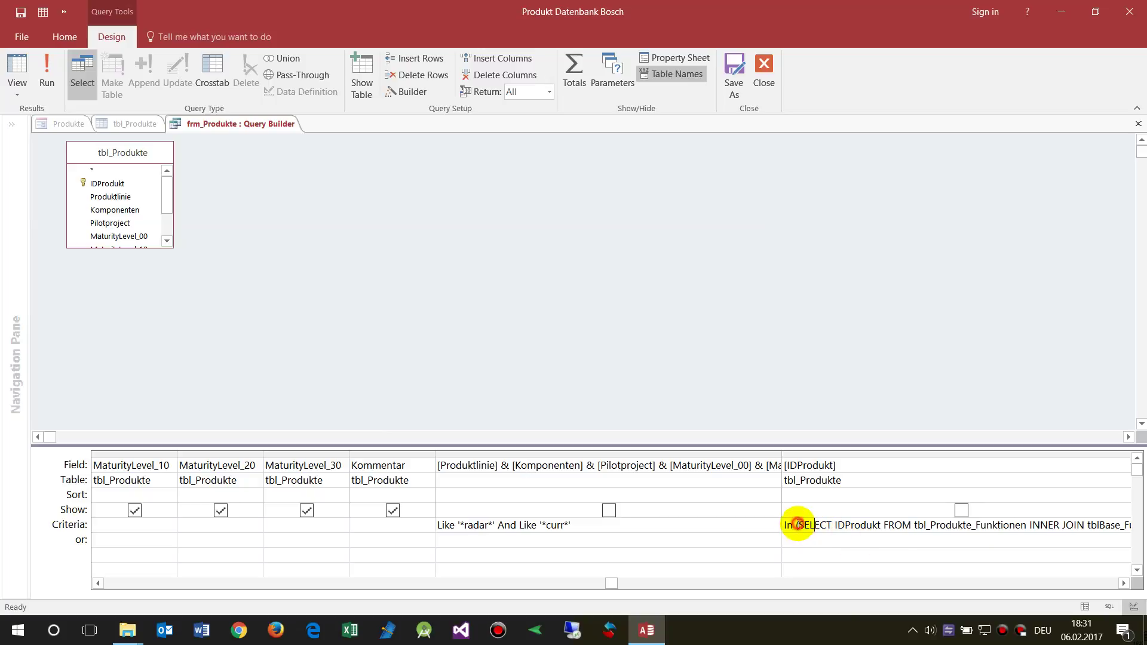
Select the subquery criteria text, then open the Criteria cell's context menu for Zoom
click(798, 524)
key(shift+End)
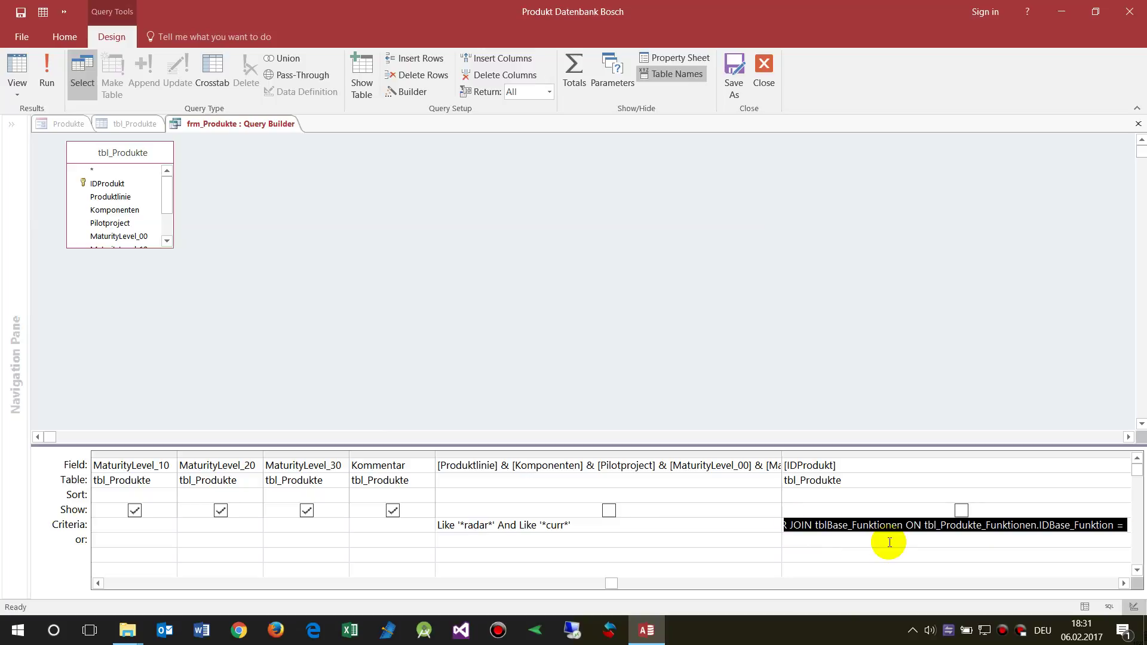
click(906, 539)
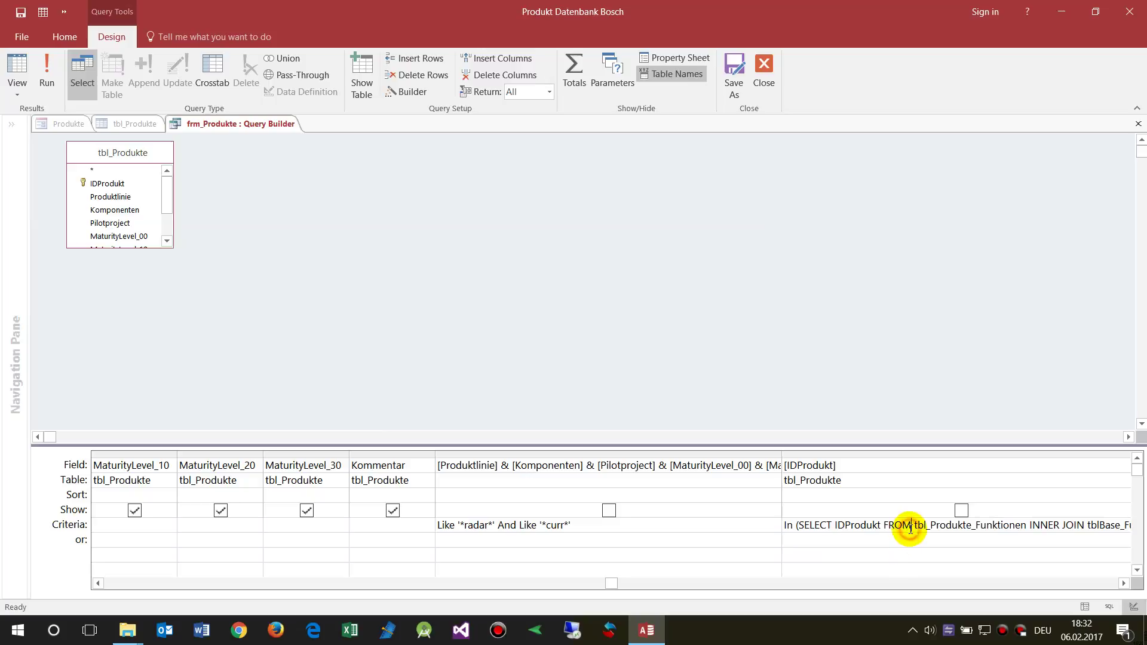
right_click(909, 528)
View the IDProdukt subquery criteria in Zoom, select its second half, and cancel without changes
click(839, 500)
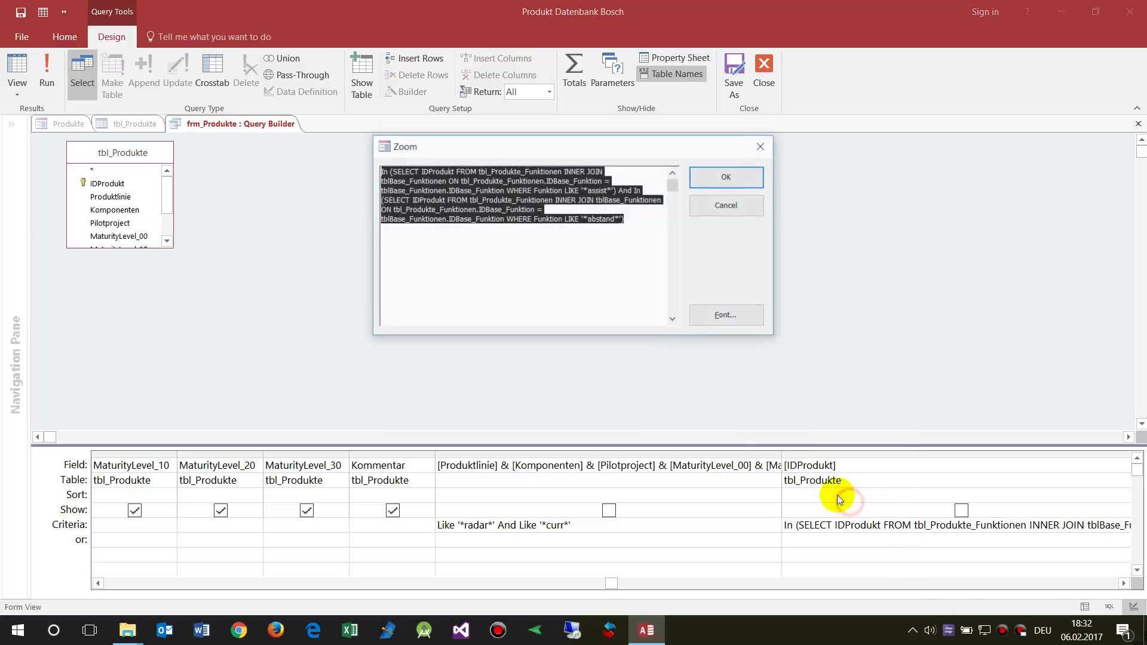
click(622, 219)
drag(634, 219, 346, 171)
key(ctrl+c)
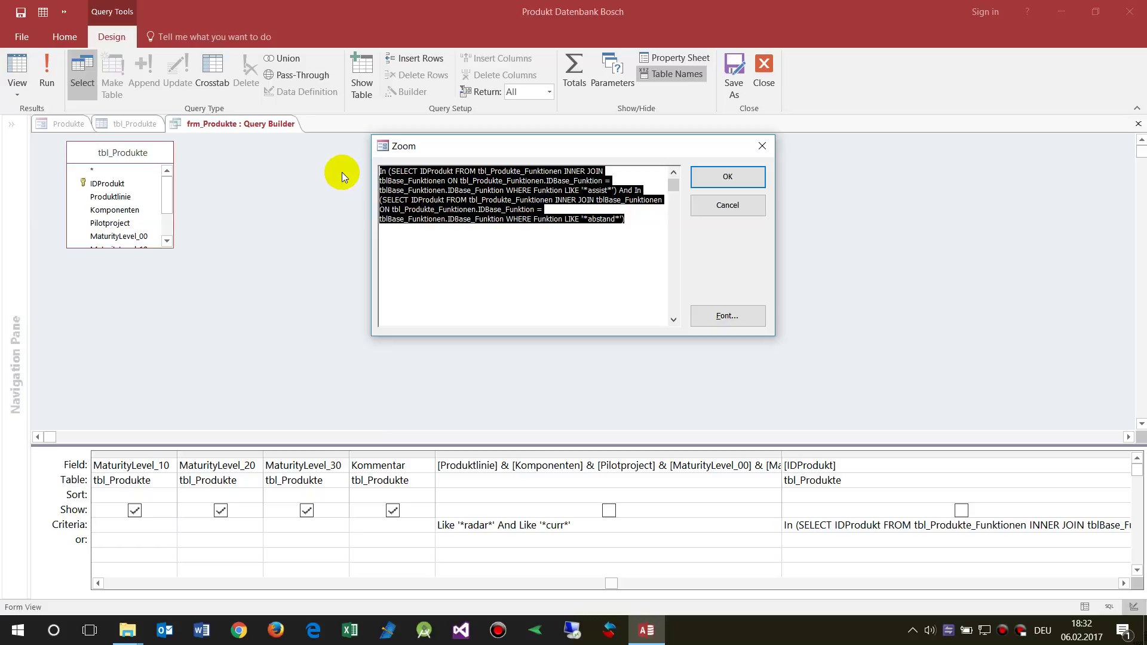
click(709, 211)
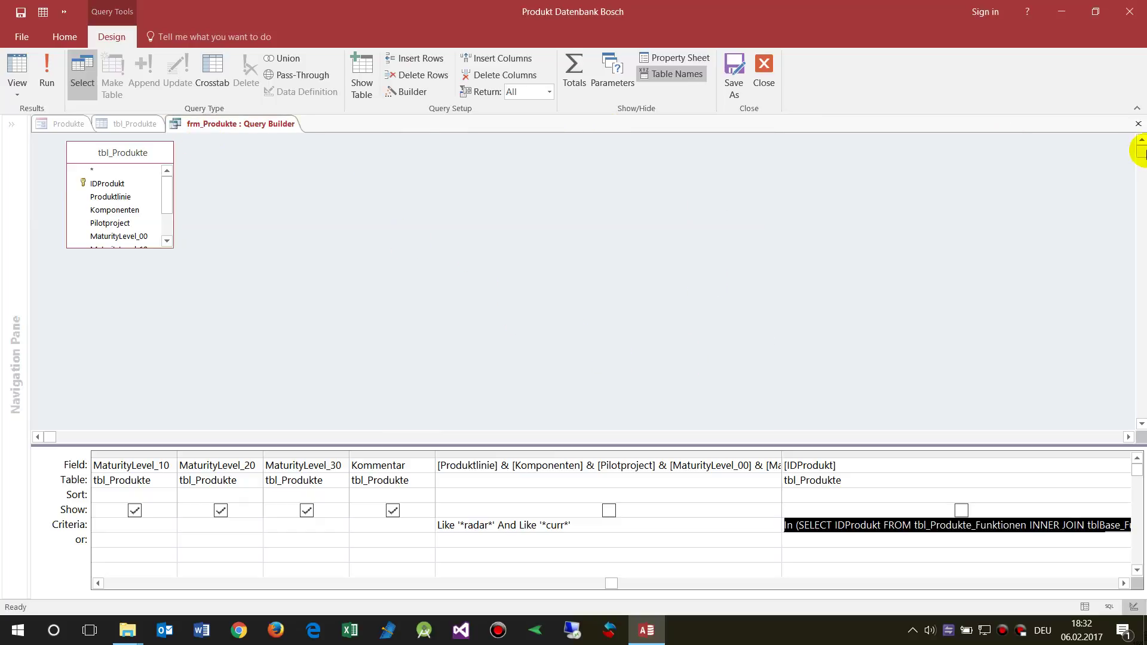
Close the form's Query Builder and select qry_Produkte_Funktionen in the Navigation Pane
click(869, 465)
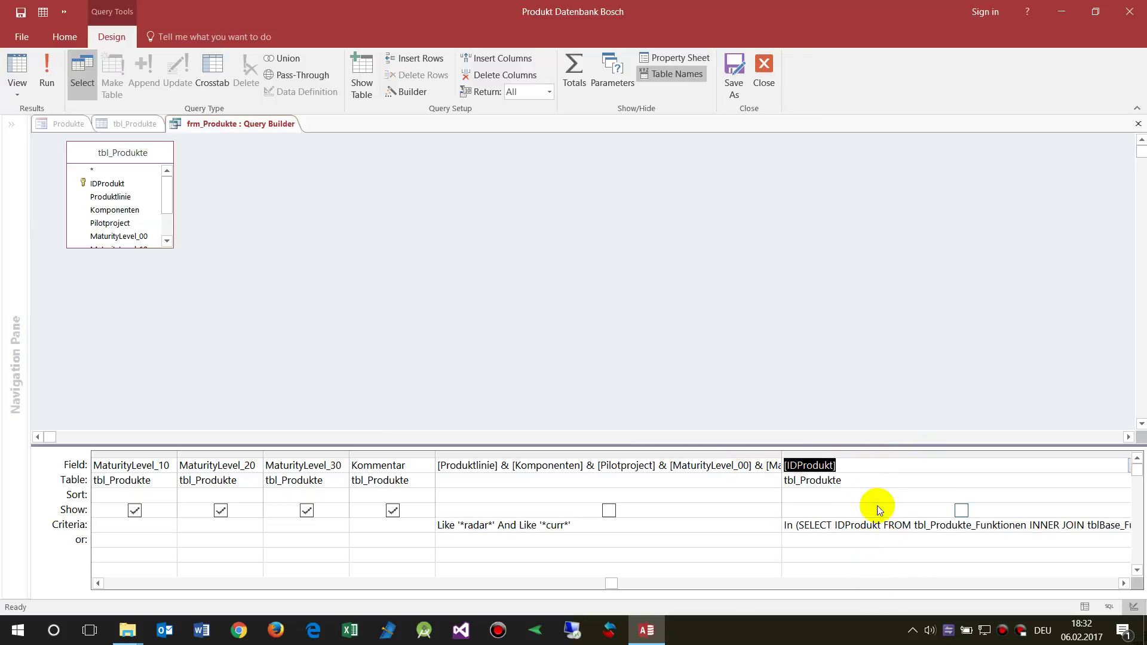
click(1138, 124)
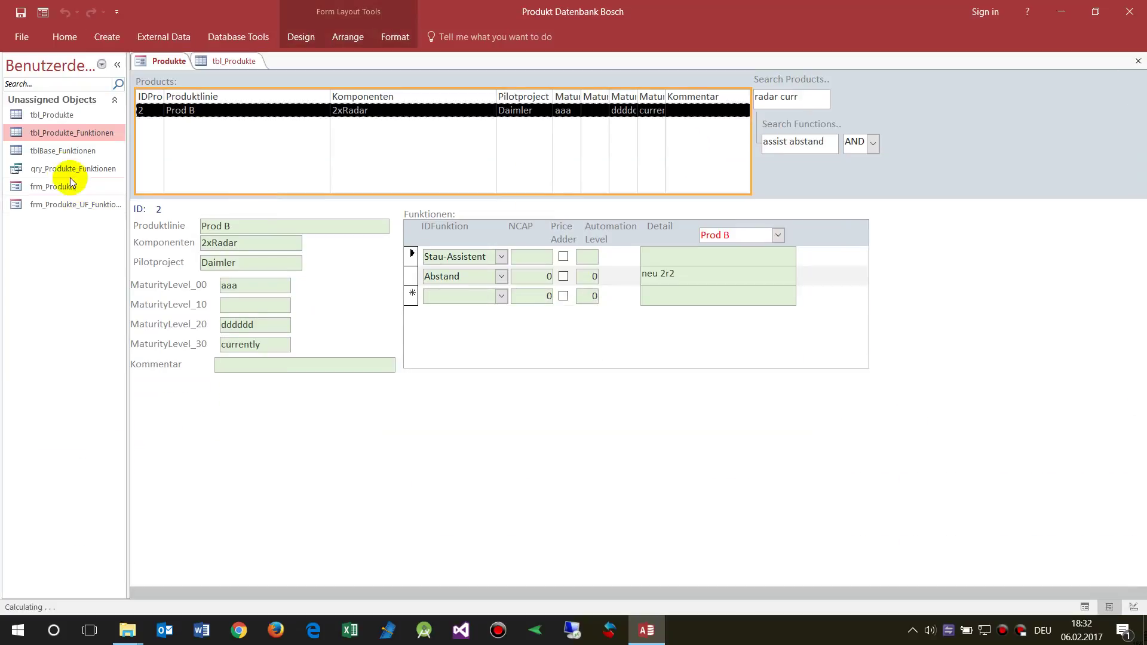
right_click(58, 175)
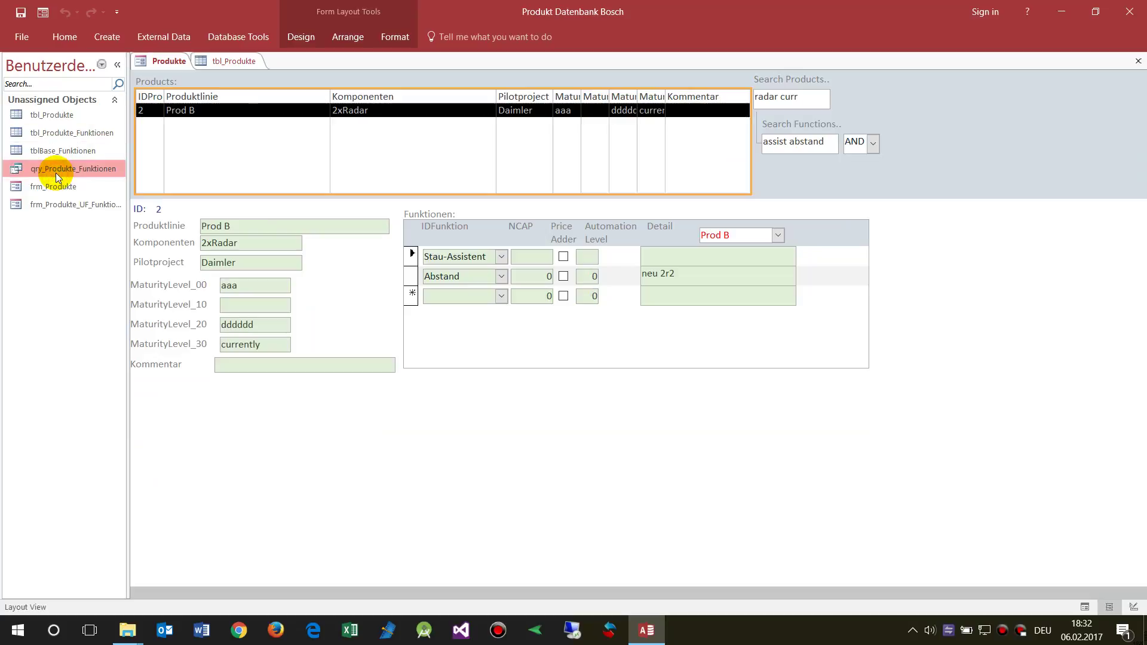
click(5, 239)
right_click(49, 242)
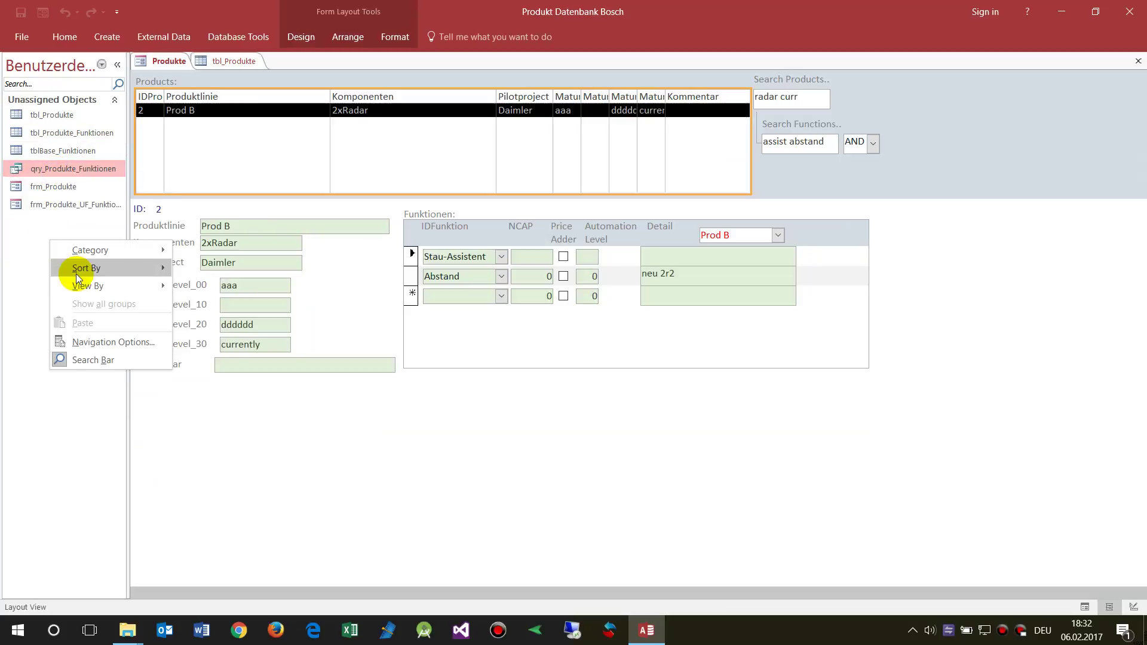
click(111, 42)
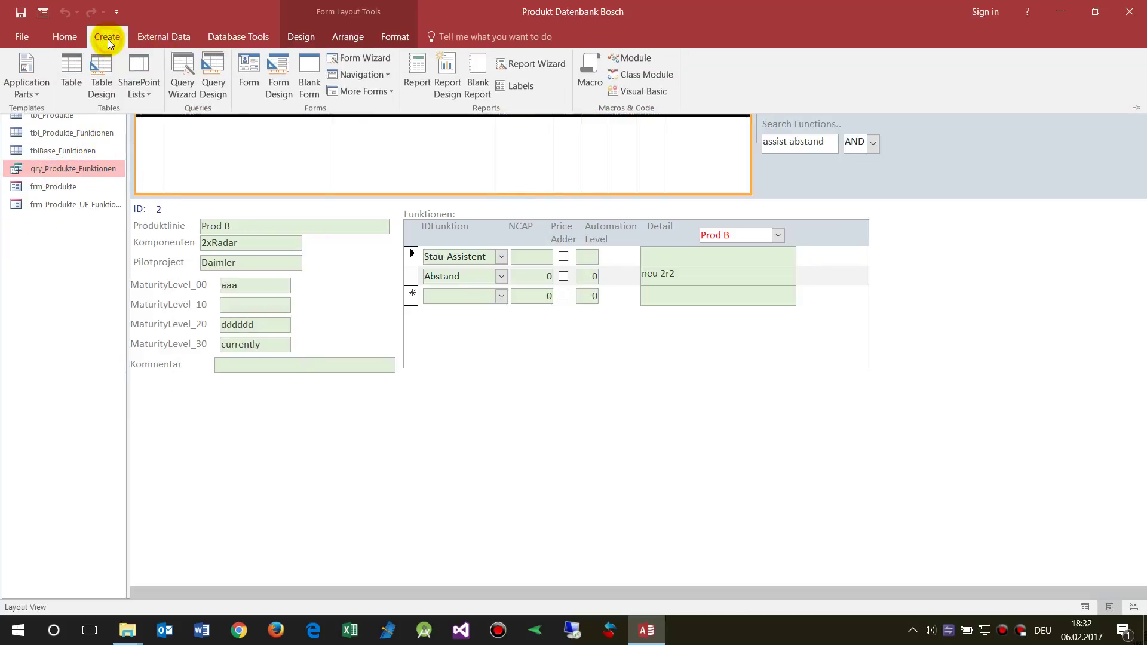
Create a blank Query1 in SQL view with the pasted In(...) condition; Design View rejects it
click(210, 84)
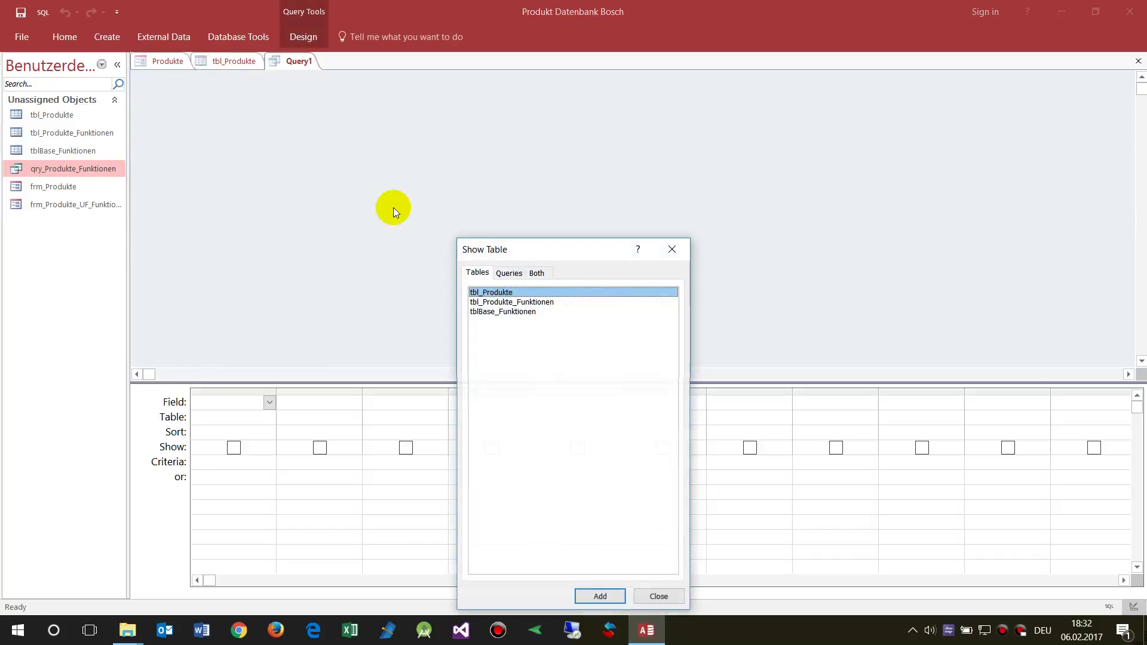
click(657, 595)
click(43, 12)
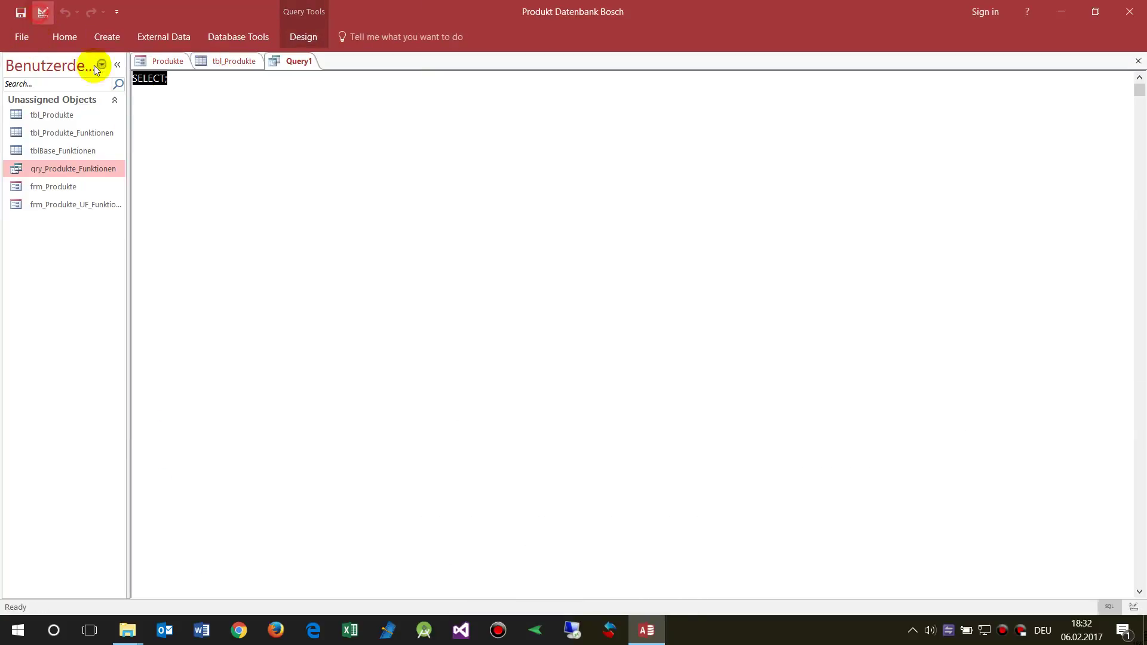
key(ctrl+v)
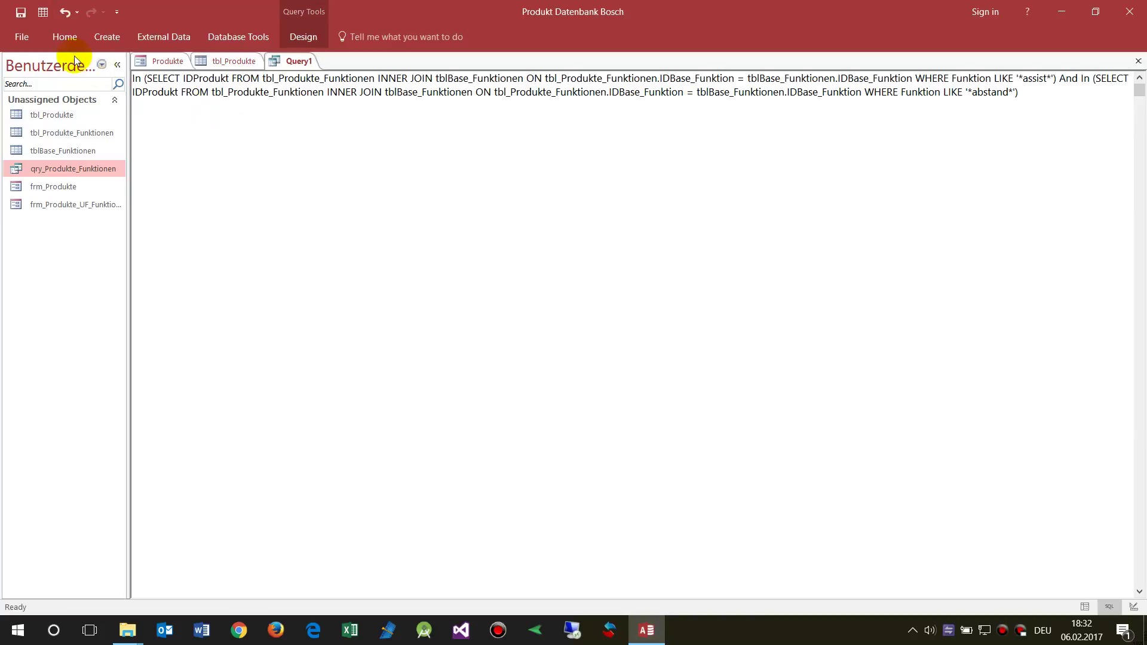
click(23, 41)
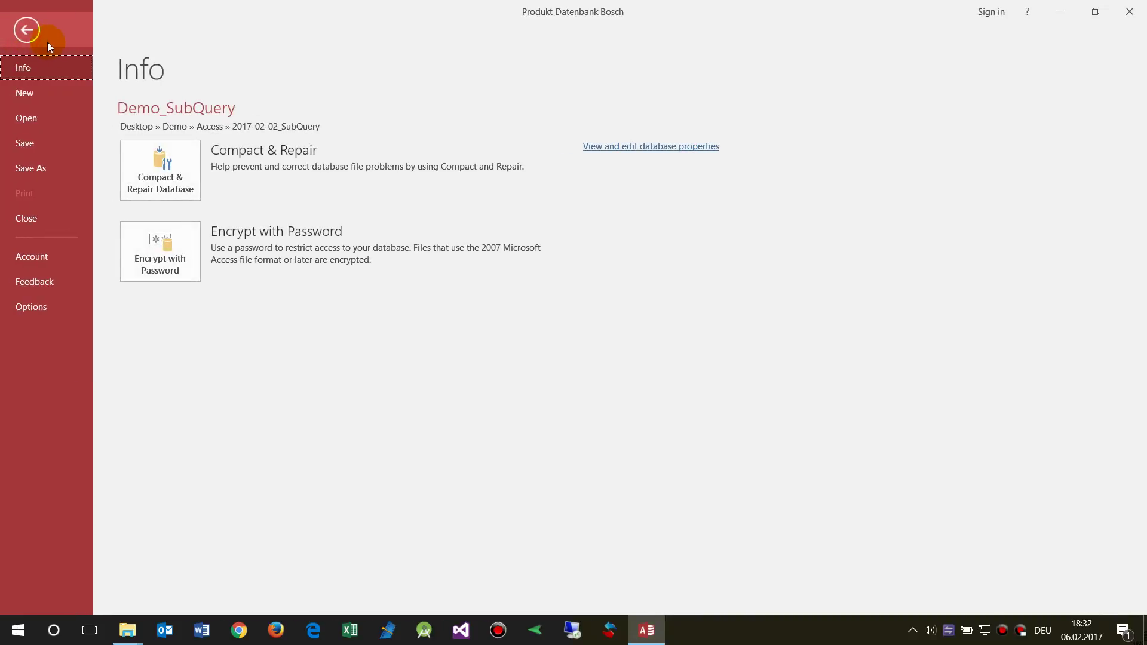
click(25, 30)
click(64, 38)
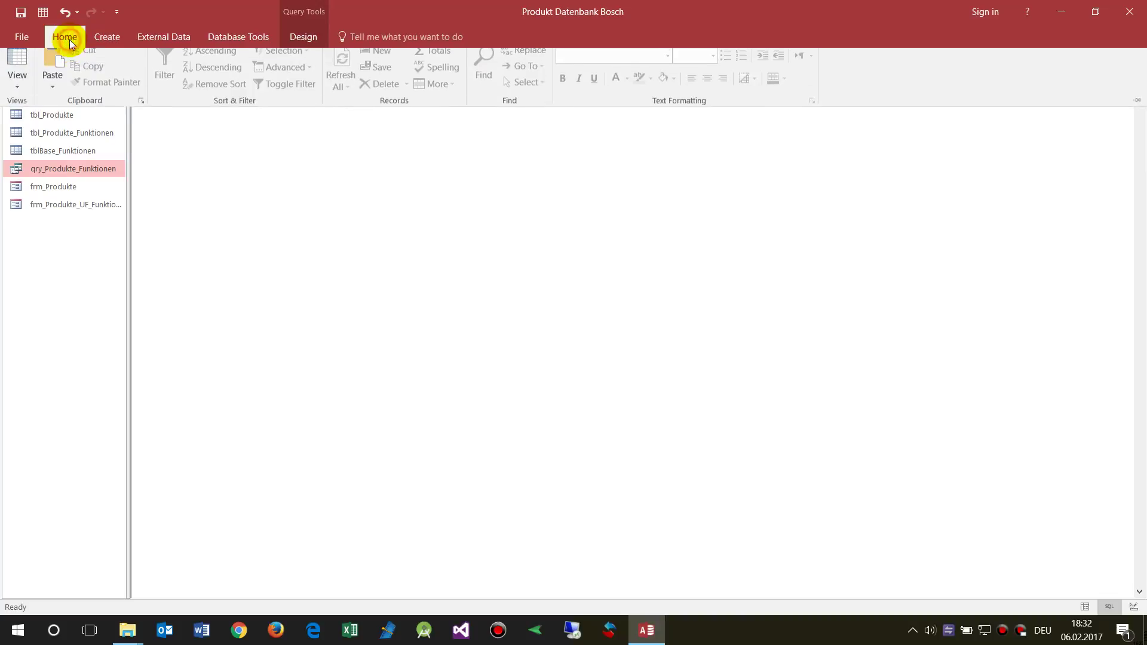
click(19, 90)
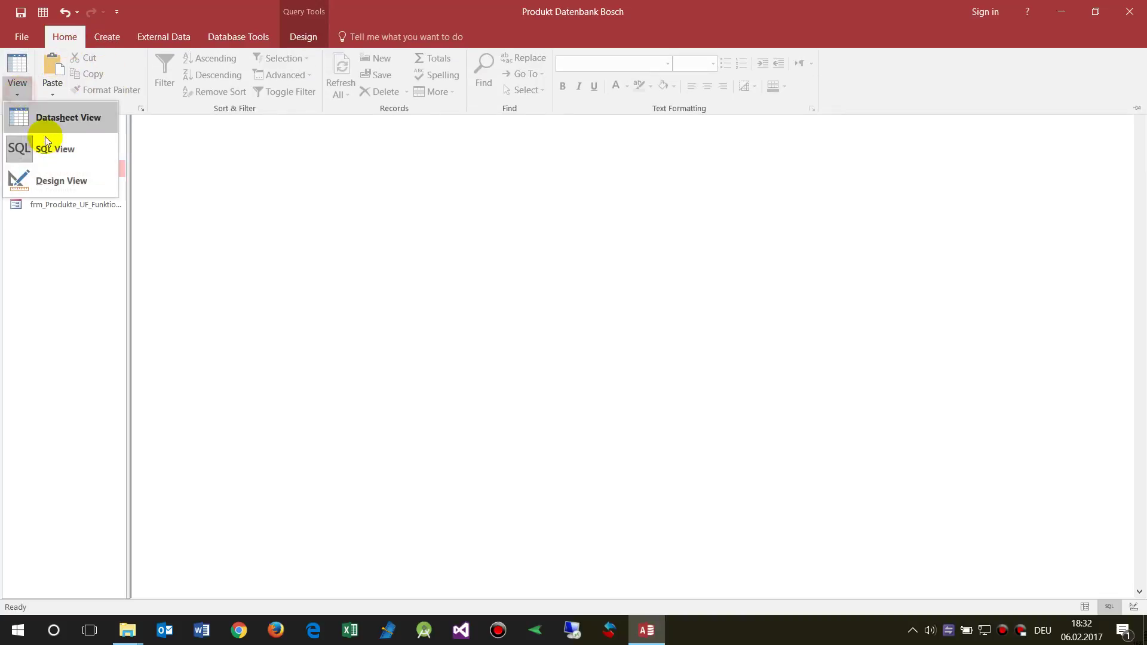
click(45, 179)
click(541, 357)
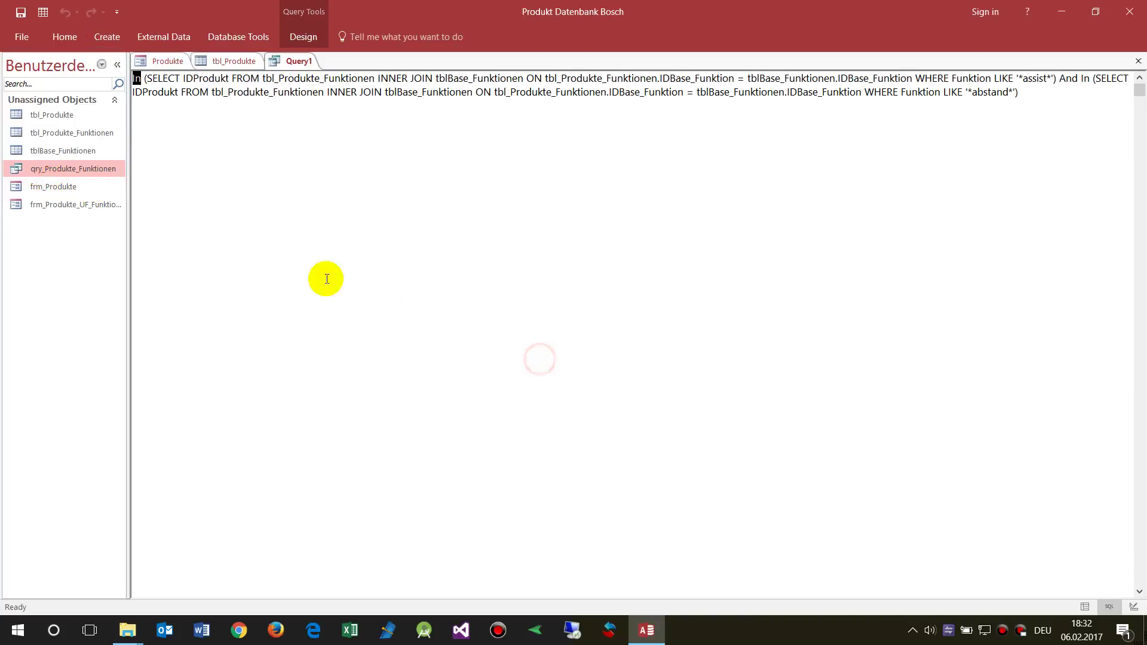
Delete the leading In from Query1's SQL; Design View still reports a union query syntax error
key(Delete)
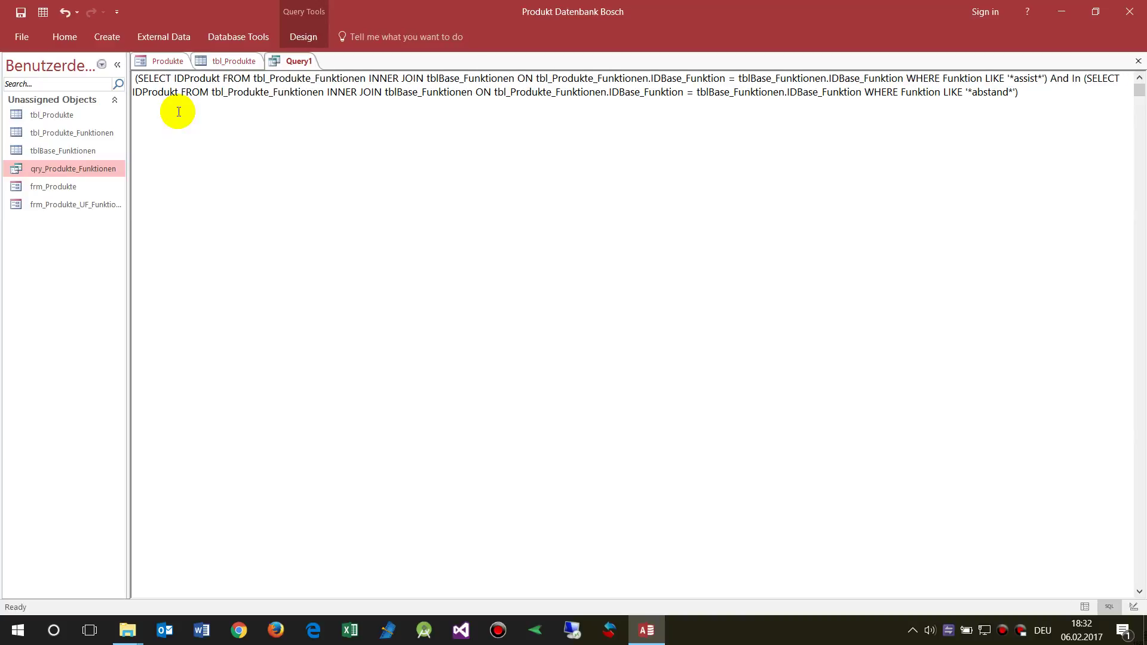
right_click(162, 145)
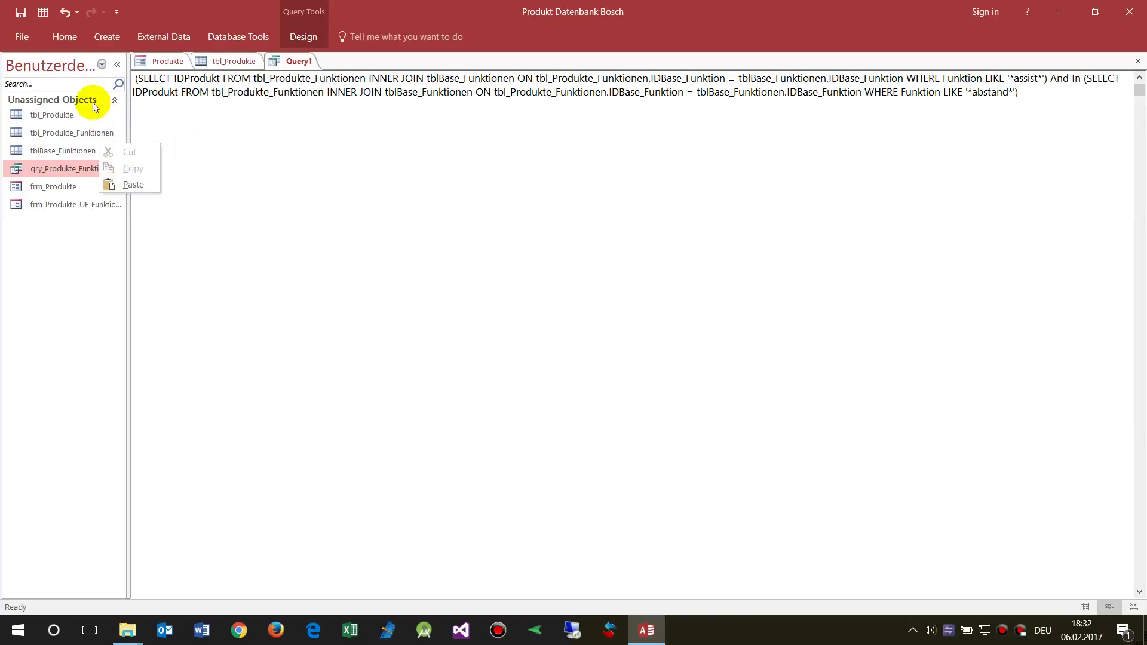
click(37, 40)
click(26, 29)
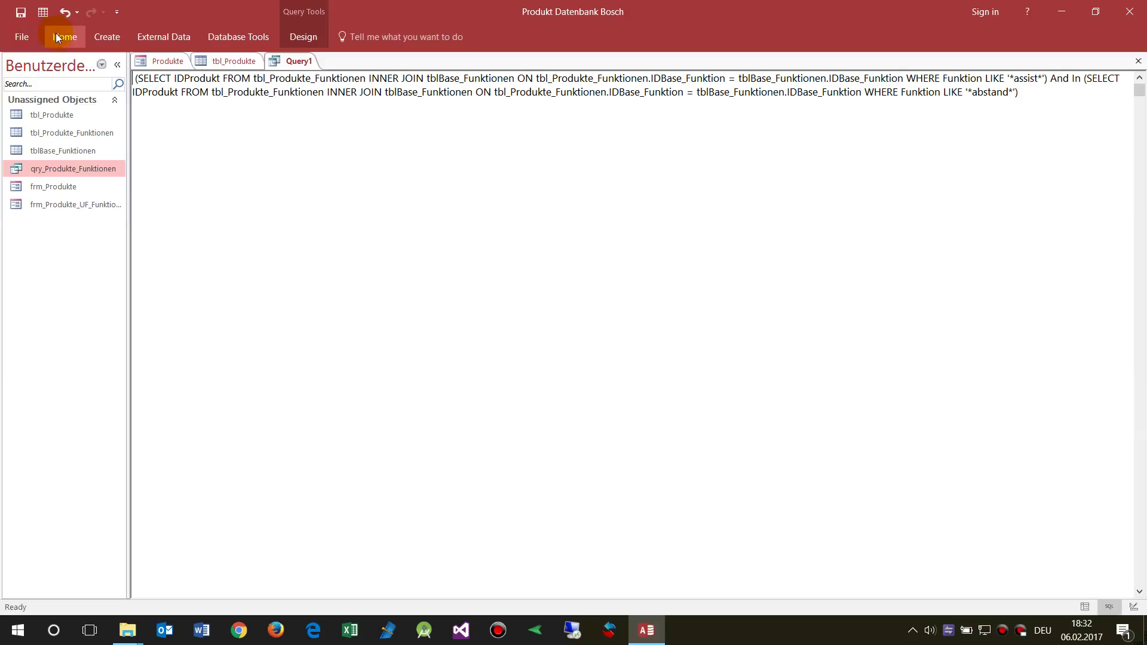
click(65, 40)
click(17, 87)
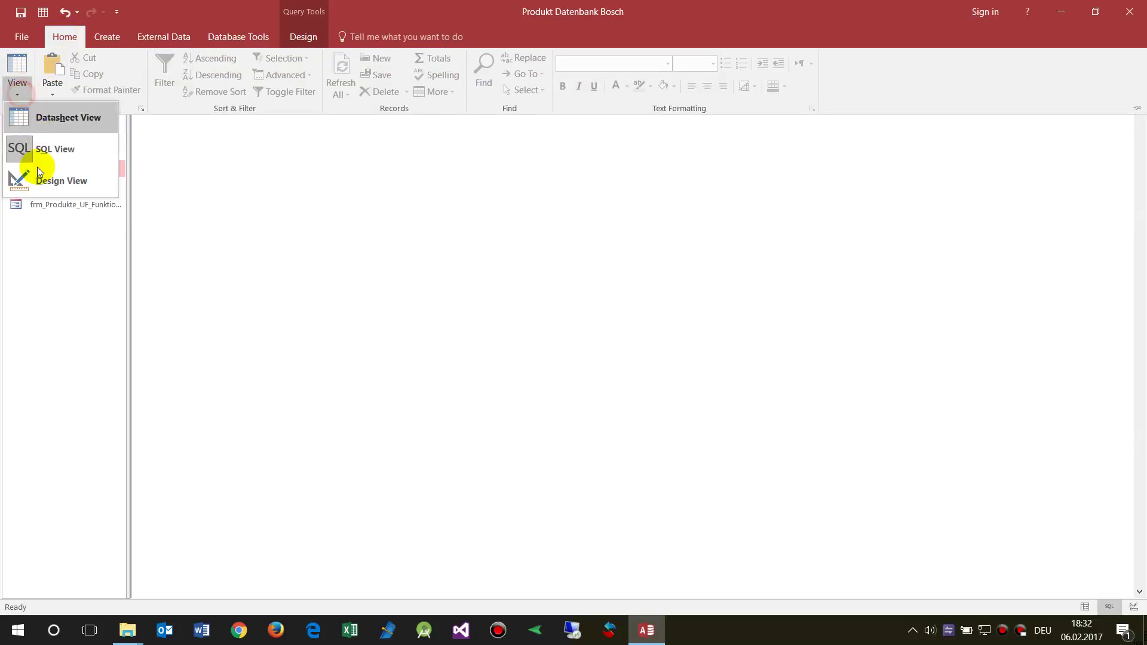
click(50, 185)
click(557, 356)
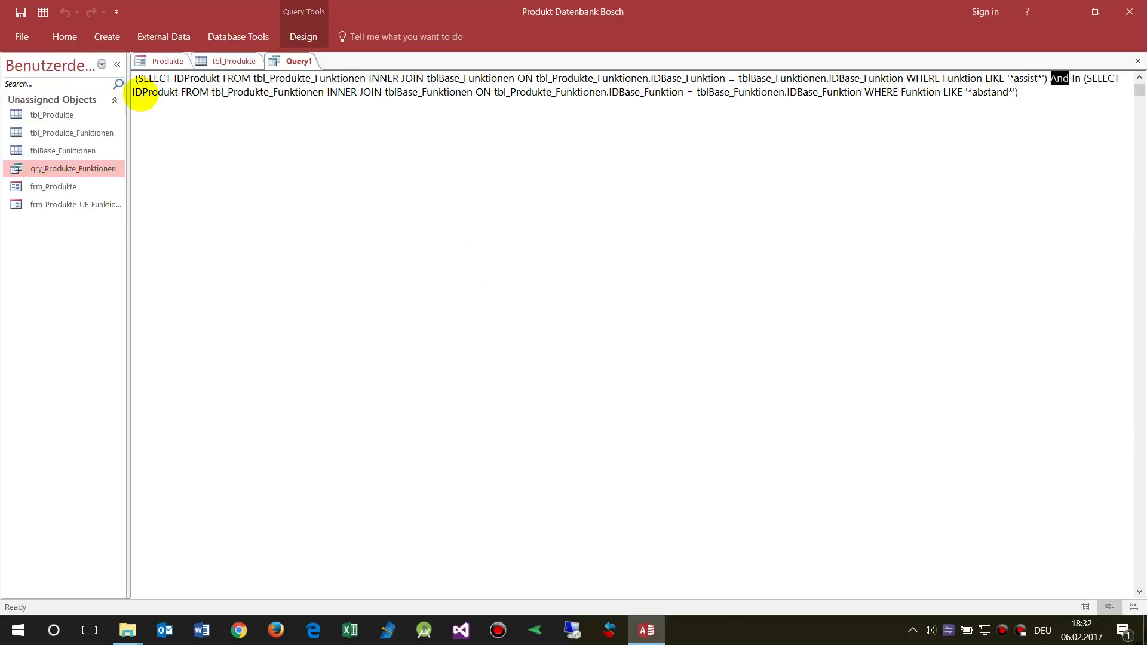
Remove the second In and the And subquery line, leaving only Funktion LIKE '*assist*'
click(1088, 122)
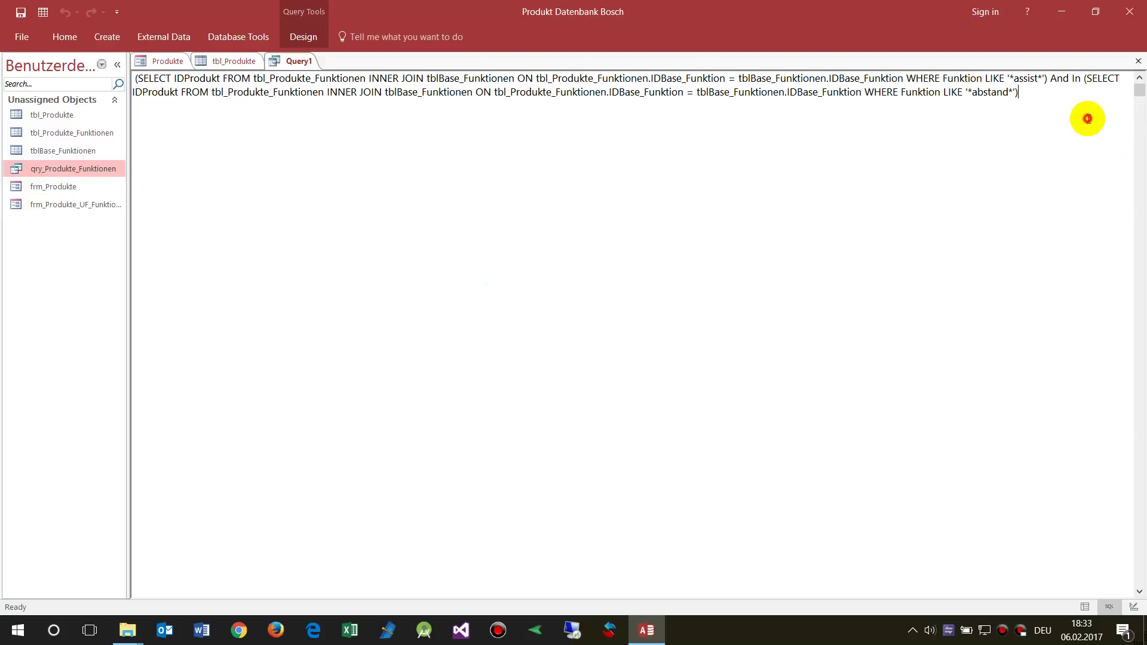
drag(1051, 77, 1080, 78)
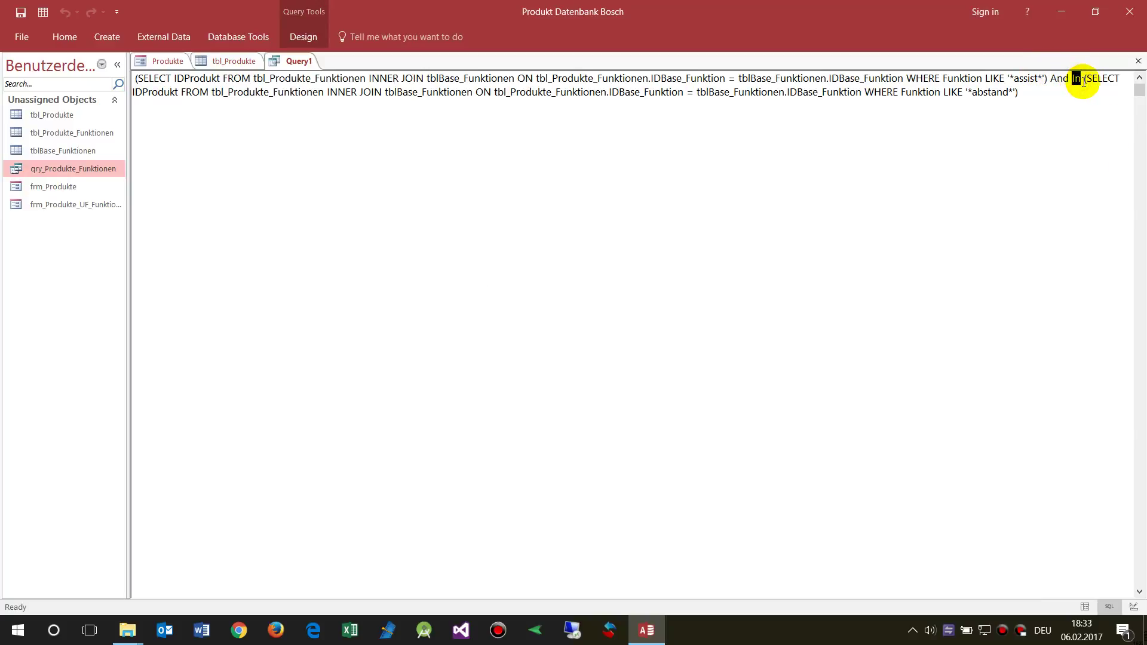
right_click(185, 141)
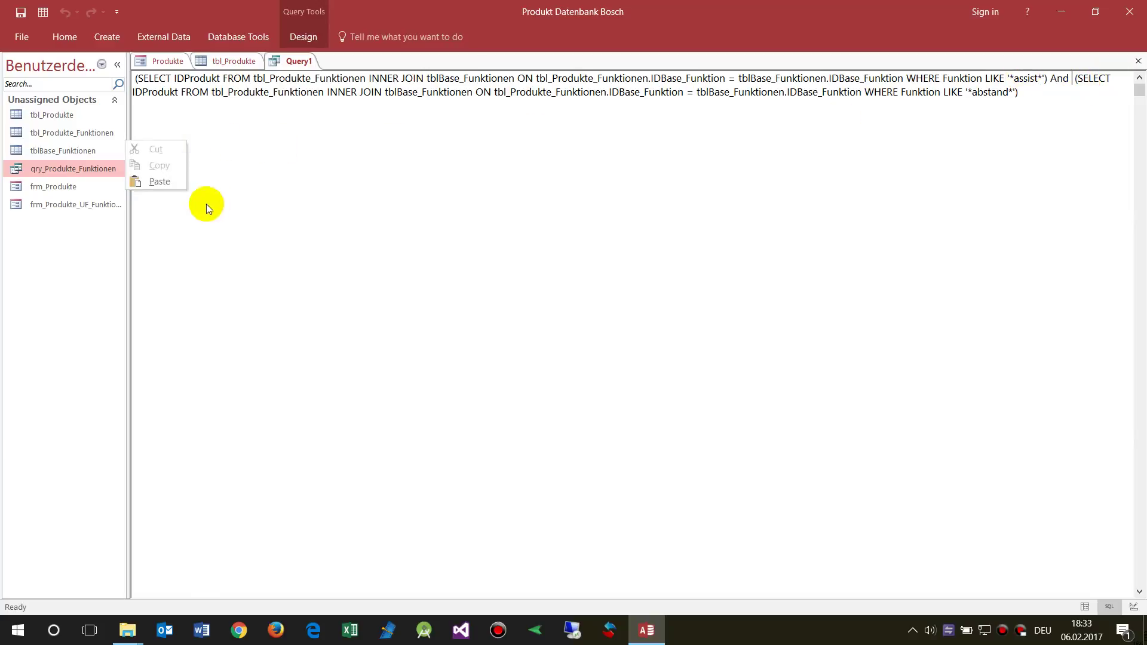
click(306, 161)
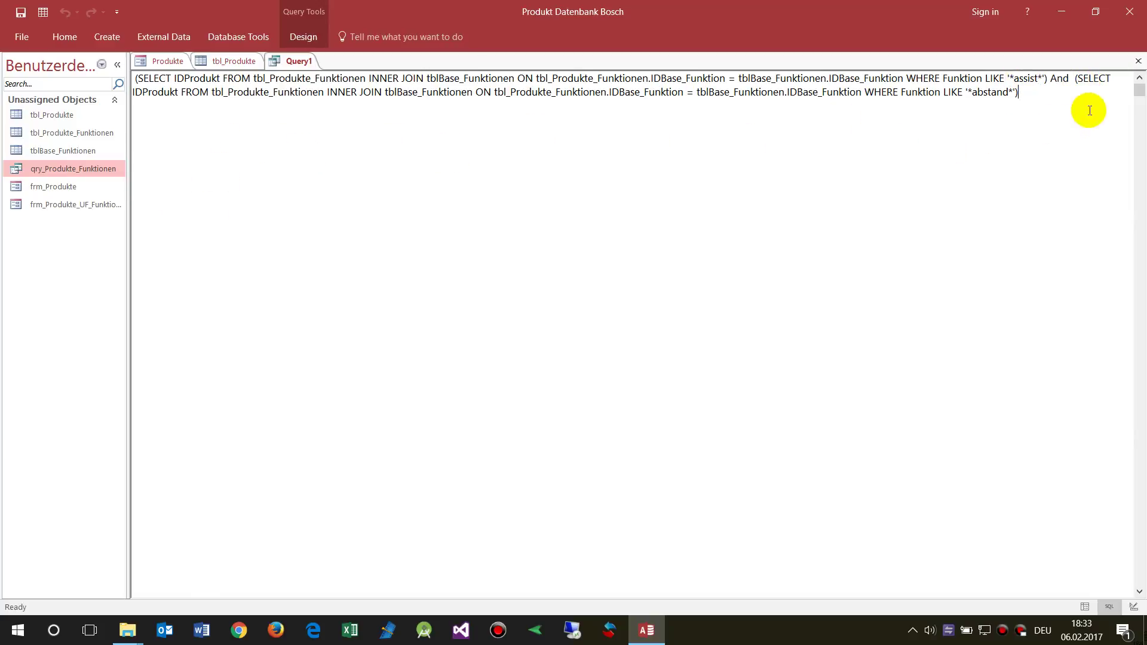
click(1054, 78)
key(Return)
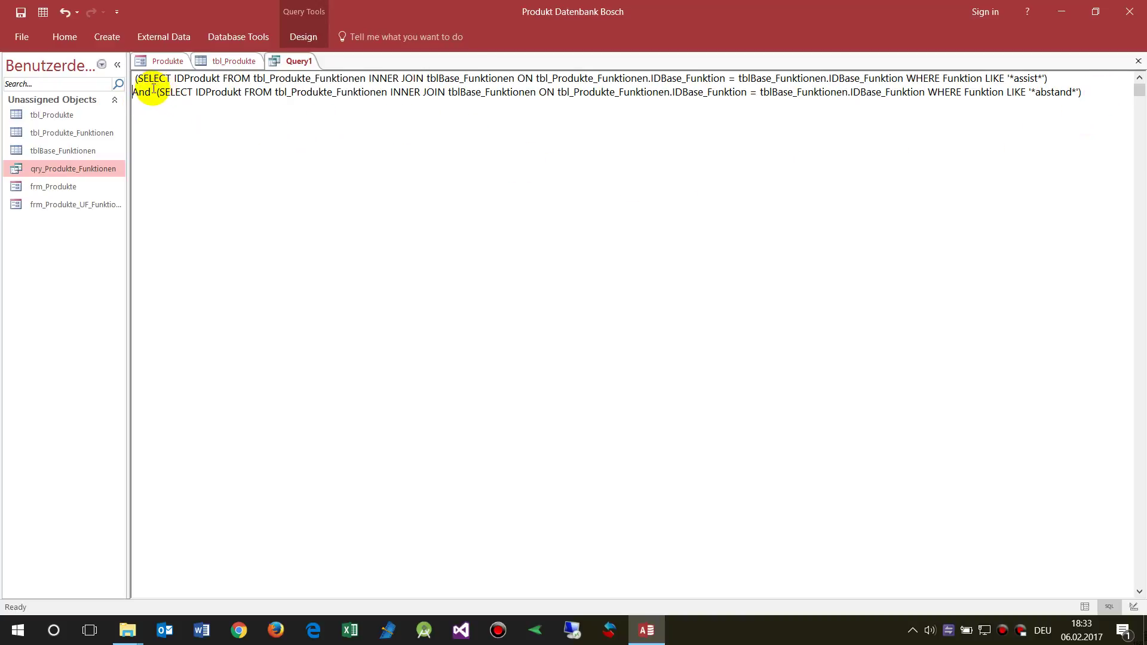
click(1095, 91)
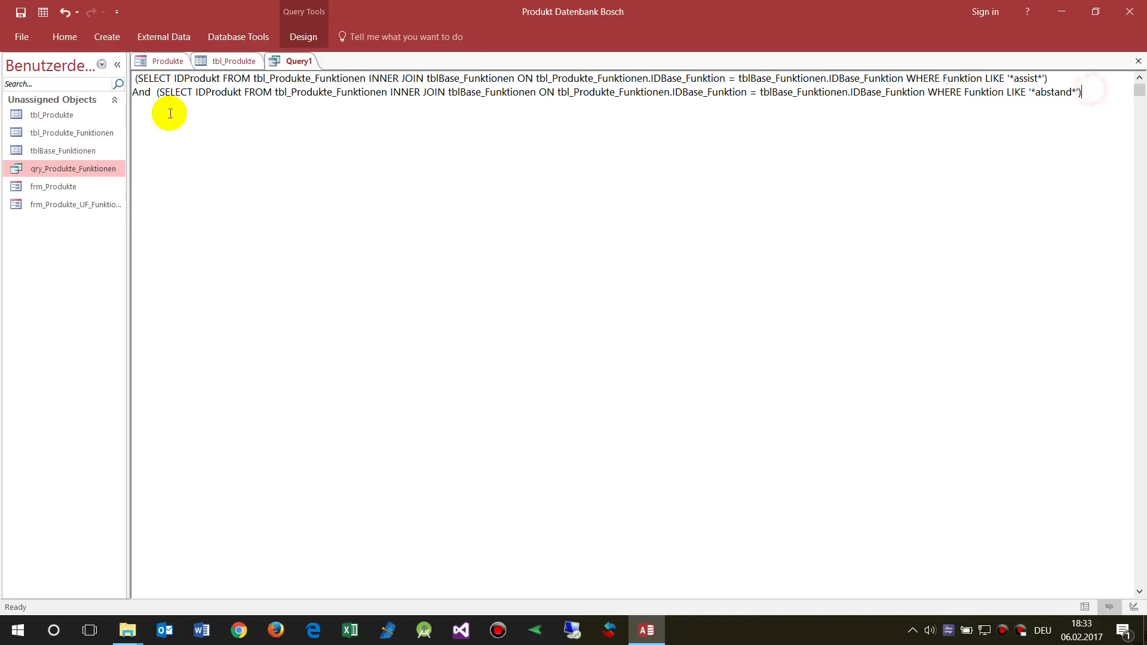
key(shift+Home)
key(BackSpace)
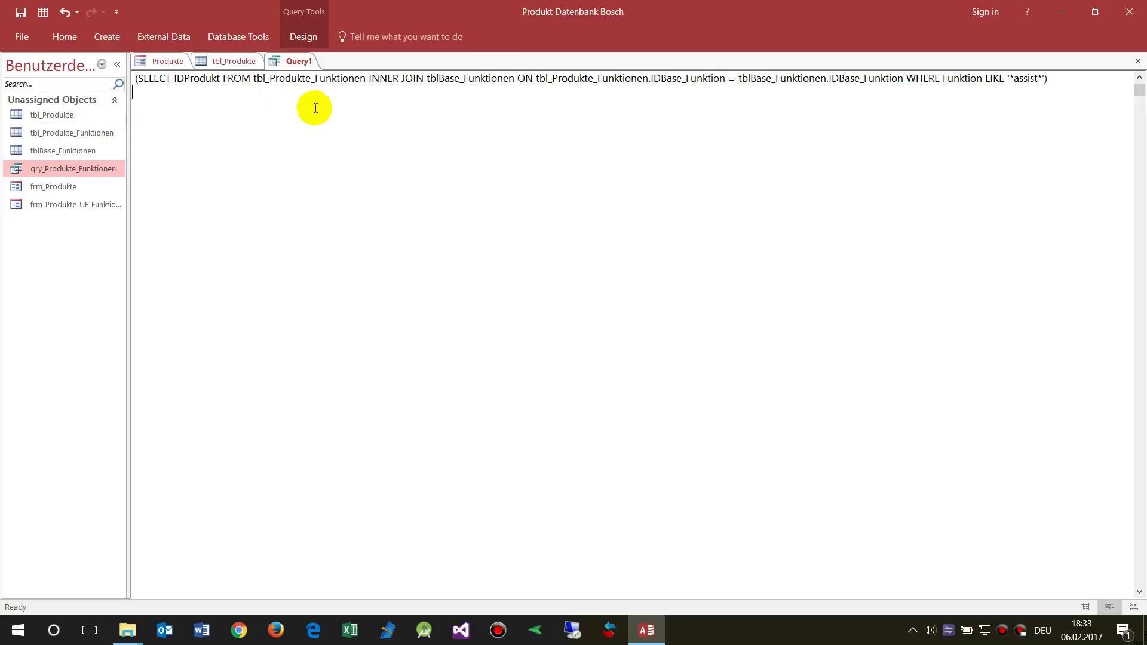
right_click(180, 119)
Show Query1 in Design View with tblBase_Funktionen moved aside and tbl_Produkte_Funktionen enlarged
click(75, 37)
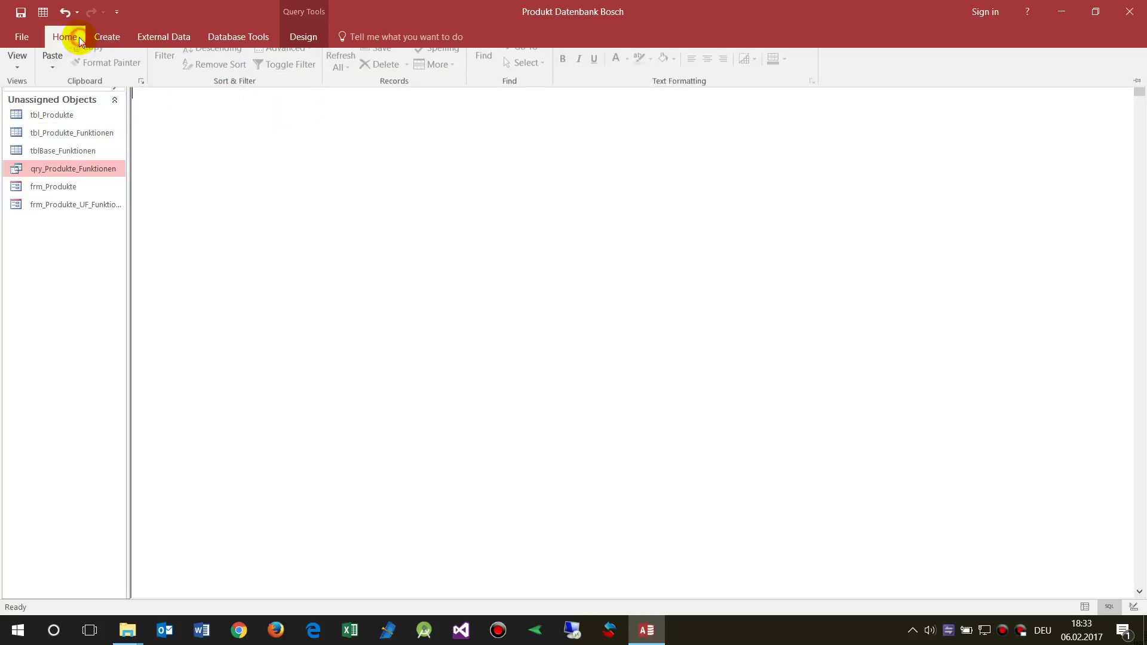
click(16, 87)
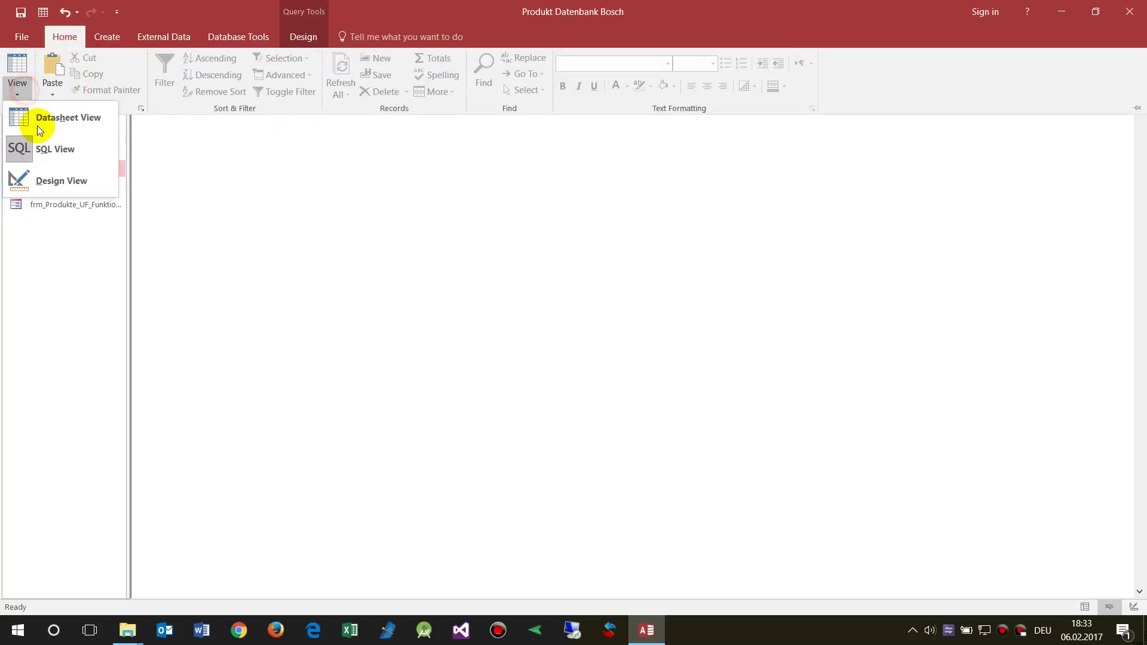
click(48, 179)
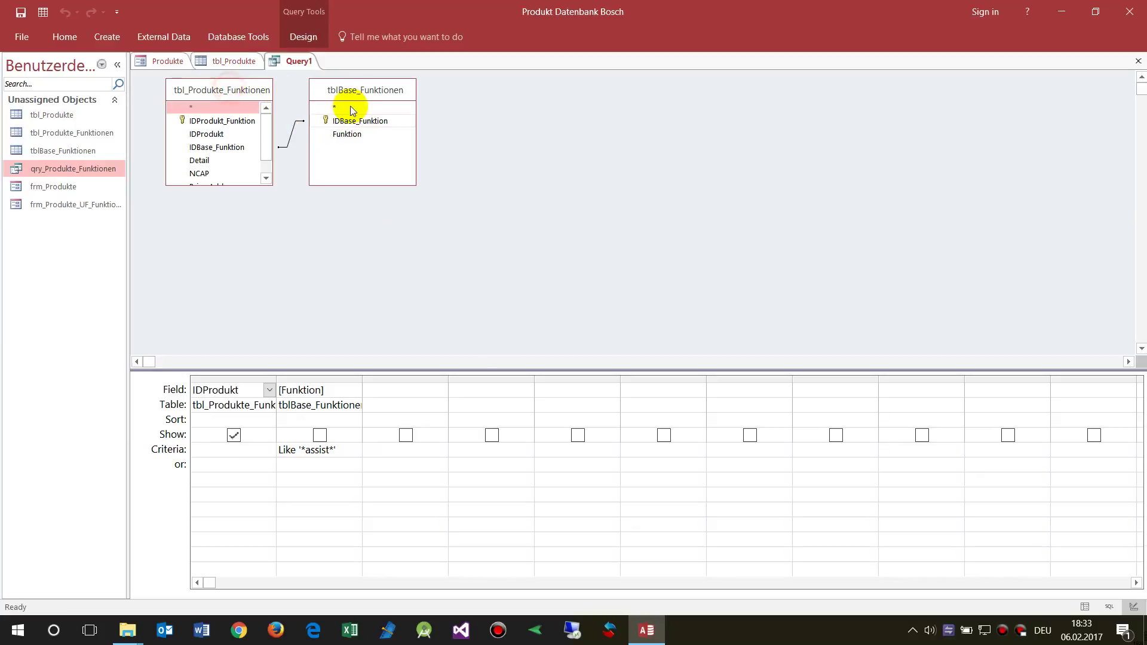
drag(357, 95, 386, 106)
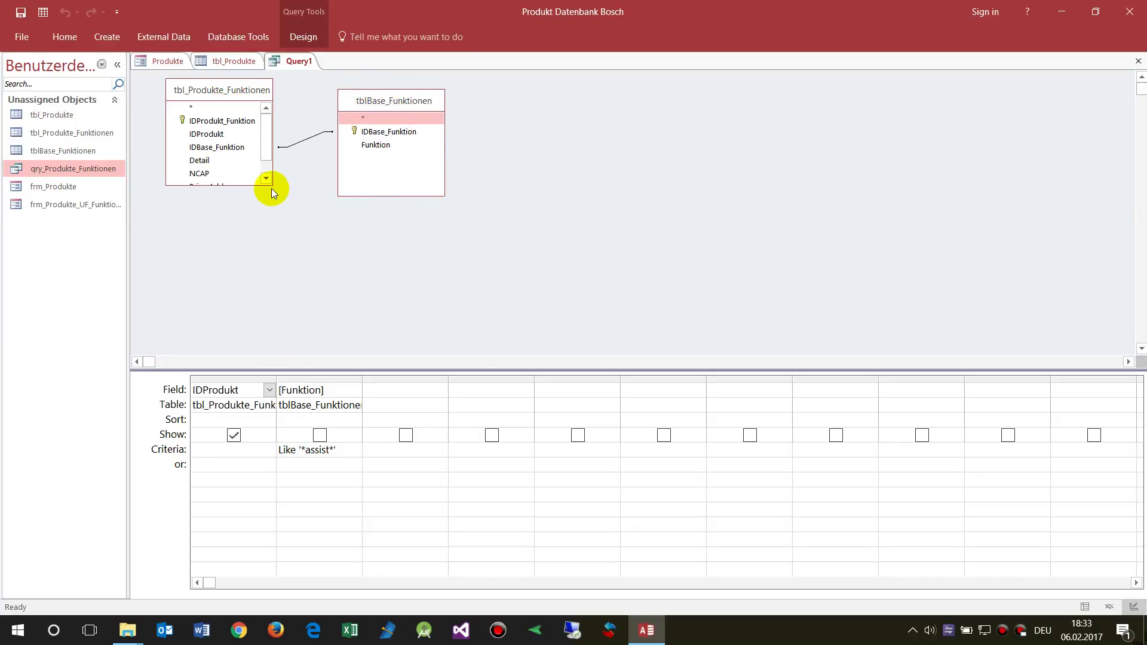
drag(272, 185, 306, 233)
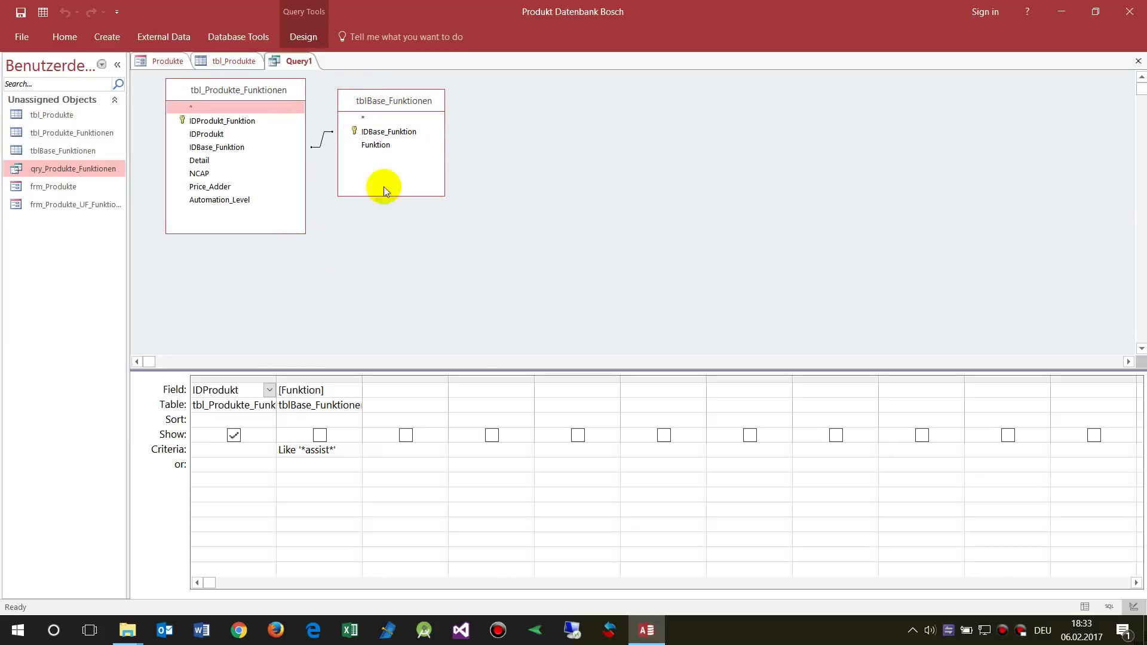